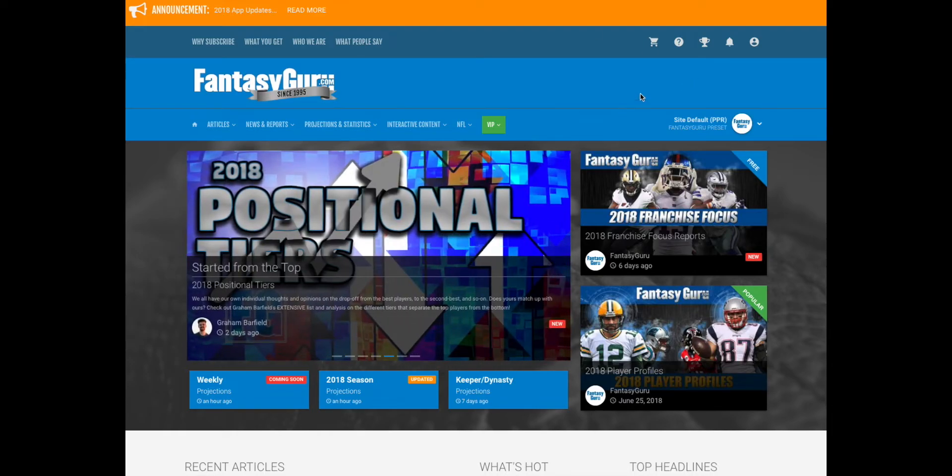
Open the league import tool and choose MyFantasyLeague as the provider
click(708, 45)
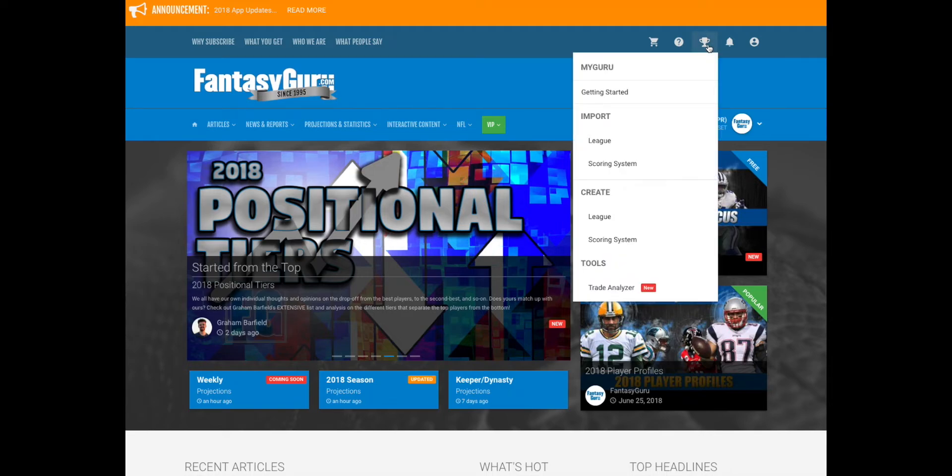
click(614, 148)
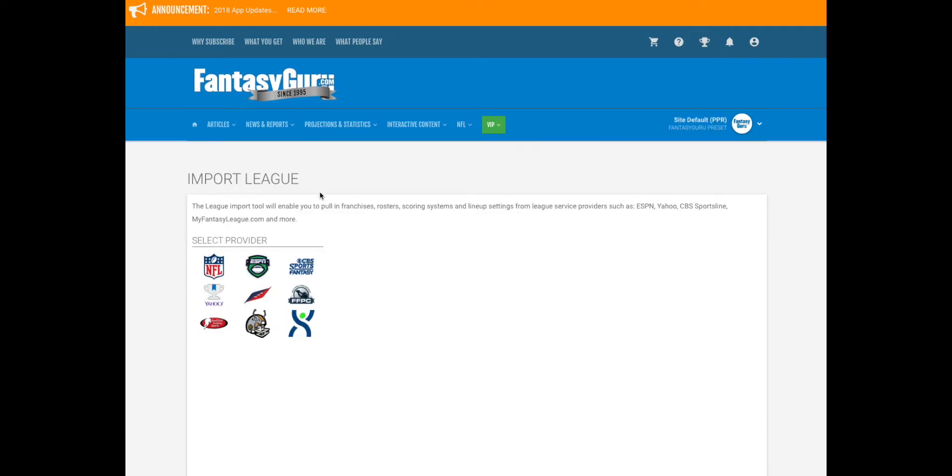
scroll(319, 195, down, 1)
click(260, 271)
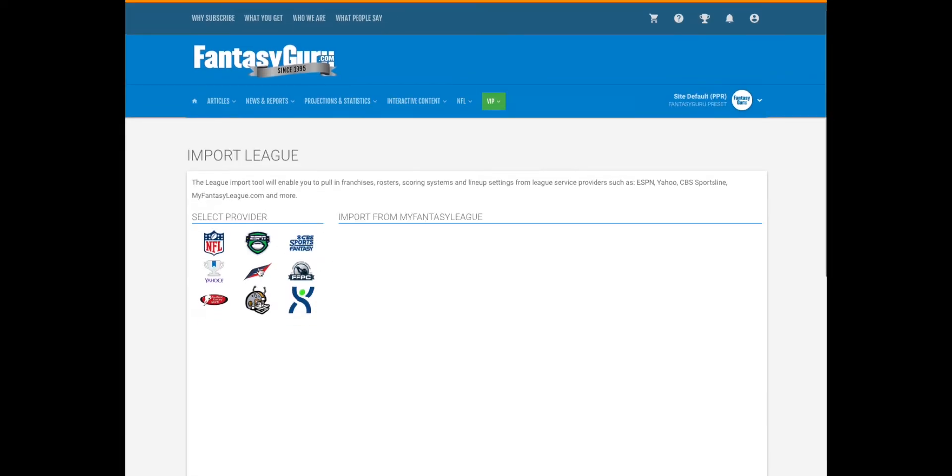
Enter the MyFantasyLeague username and account password and submit them to access the account's leagues
click(407, 267)
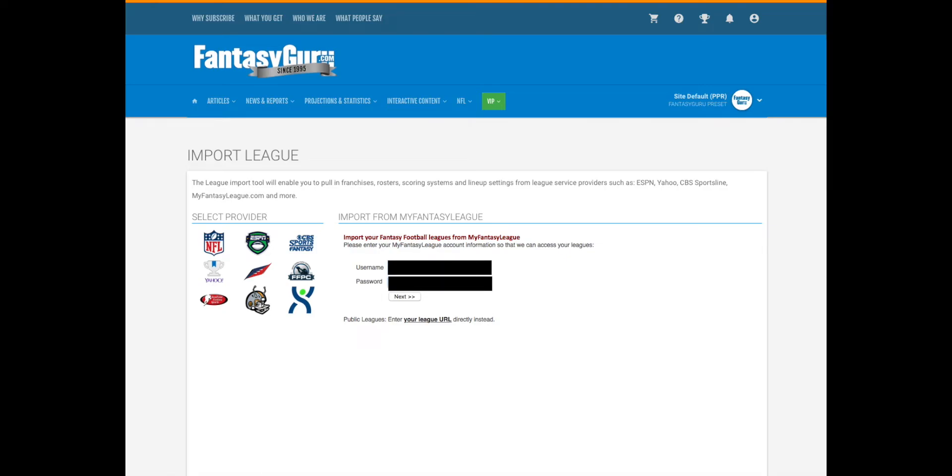
scroll(398, 302, down, 1)
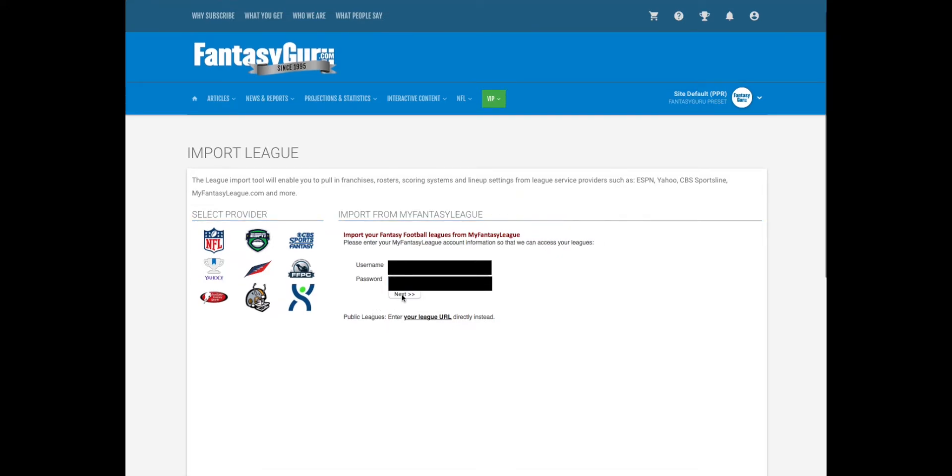
scroll(402, 294, up, 1)
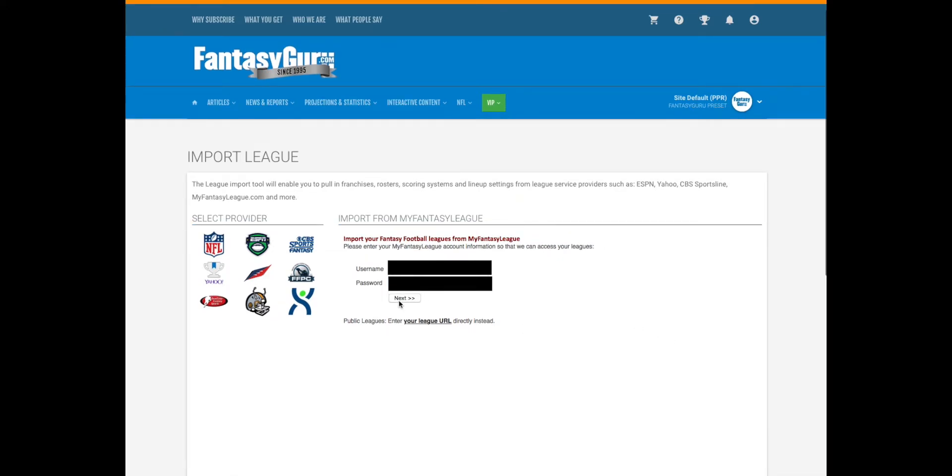
click(399, 300)
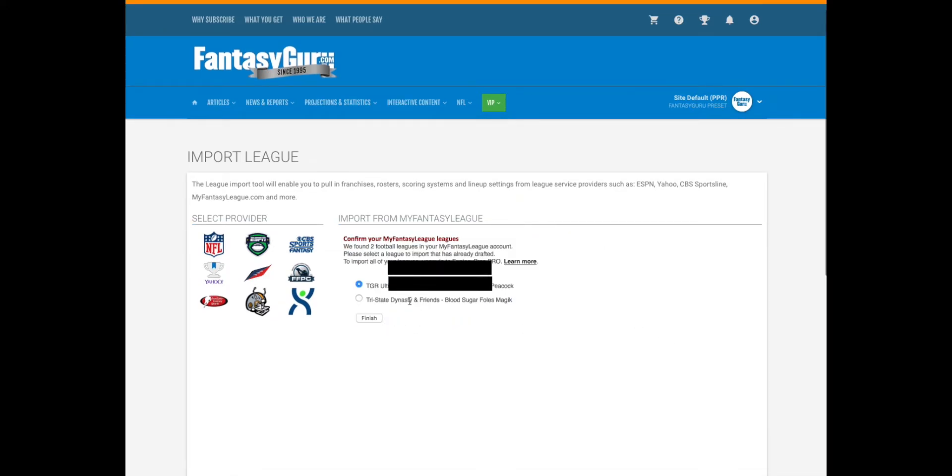
Select the Tri-State Dynasty & Friends league, complete its import and continue to the scoring systems
click(358, 298)
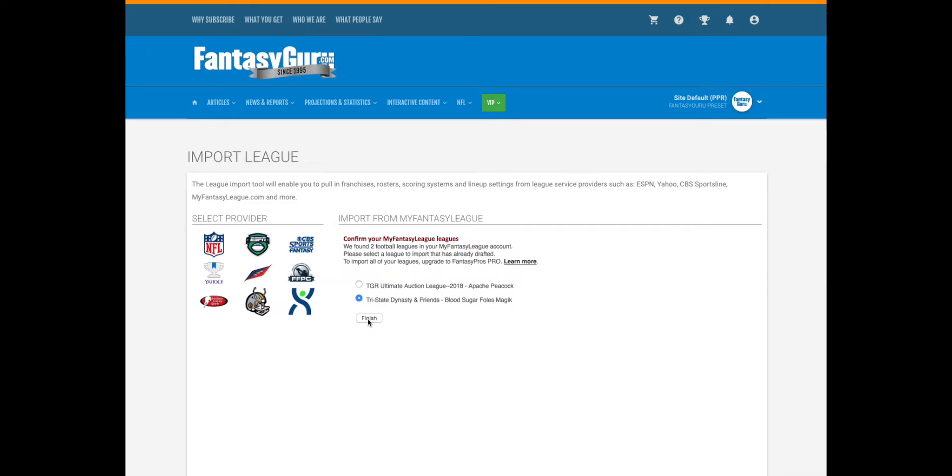
click(368, 322)
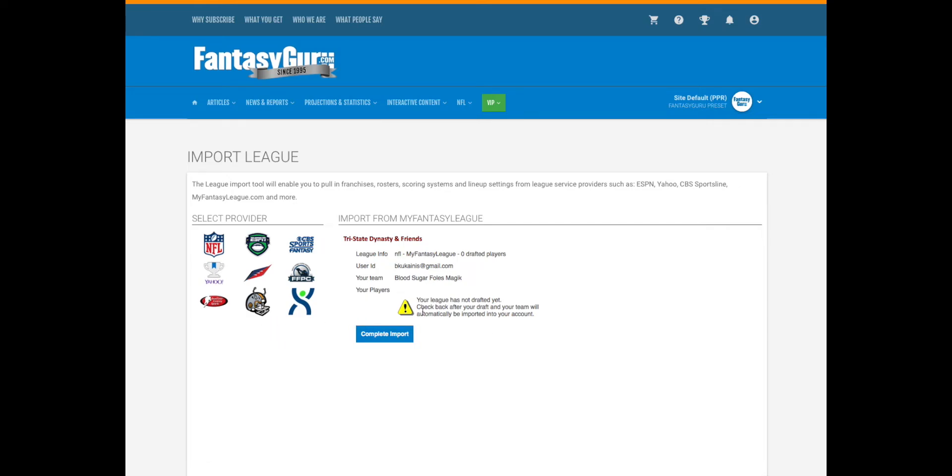
click(395, 340)
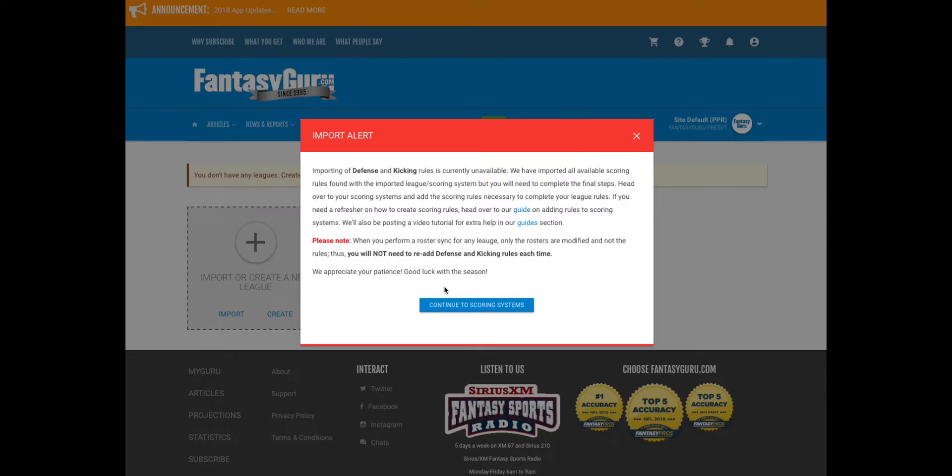
click(468, 308)
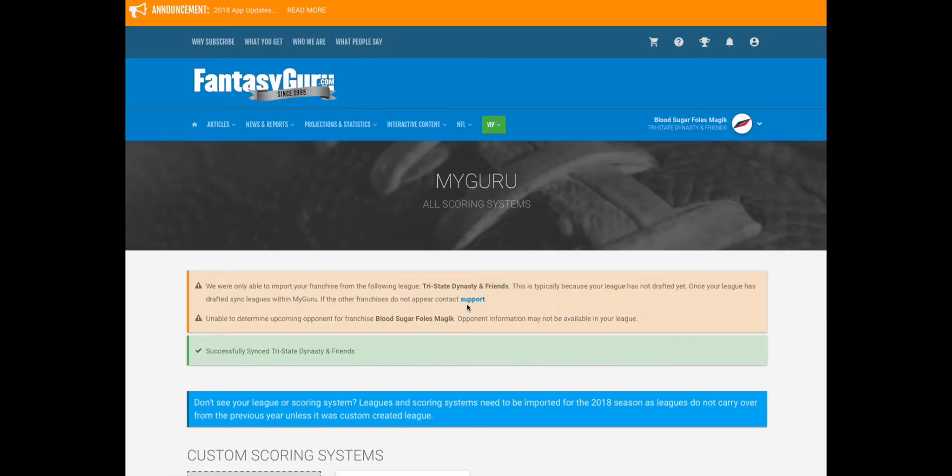
Open the rules of the custom Blood Sugar Foles Magik scoring system for editing
scroll(471, 310, down, 3)
scroll(474, 313, down, 3)
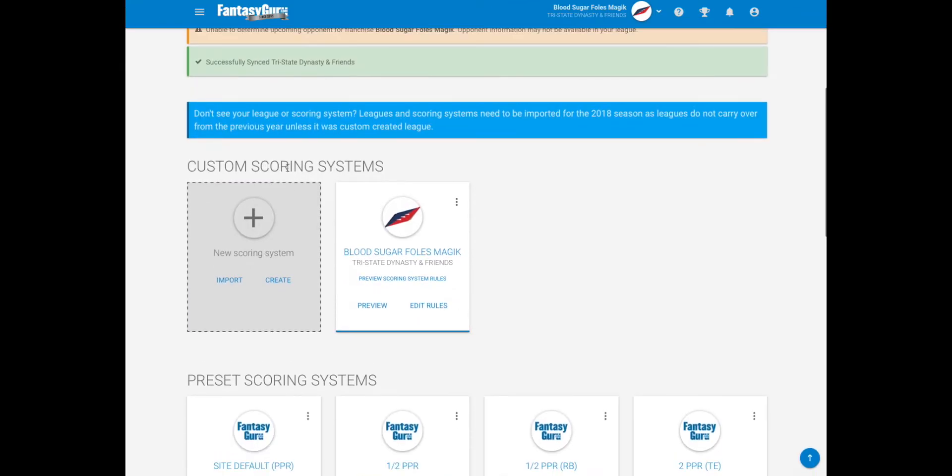
click(456, 206)
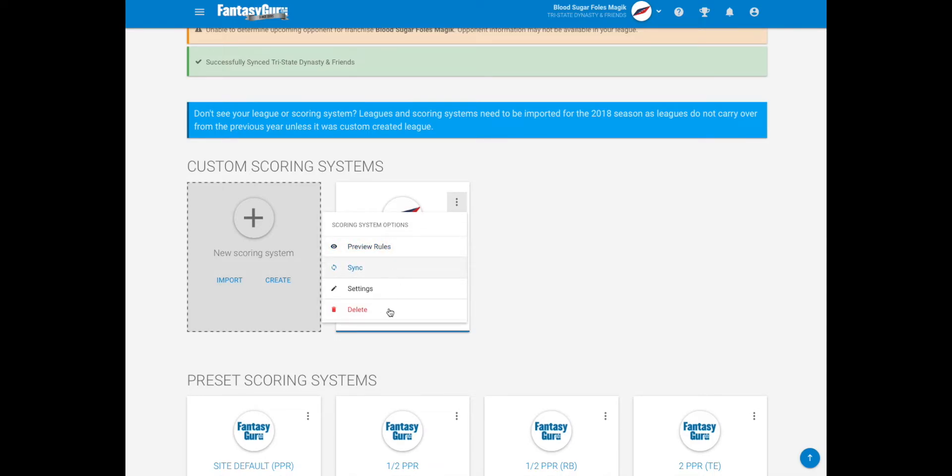
click(597, 294)
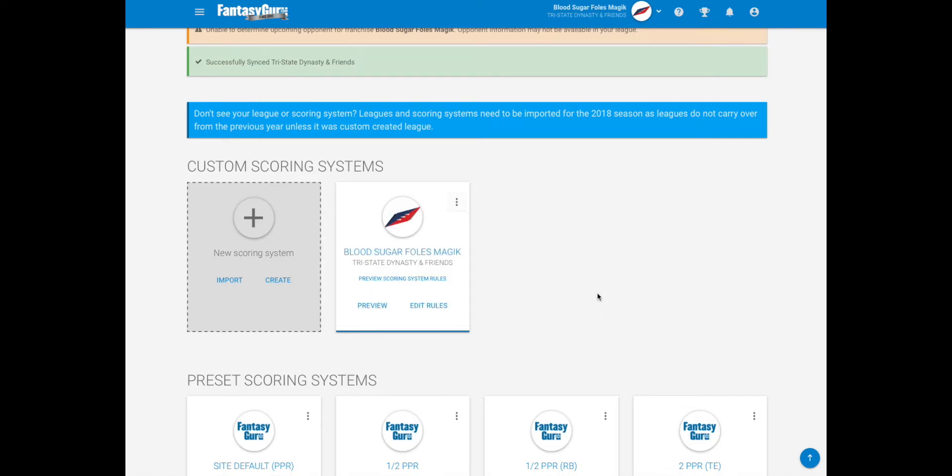
click(433, 306)
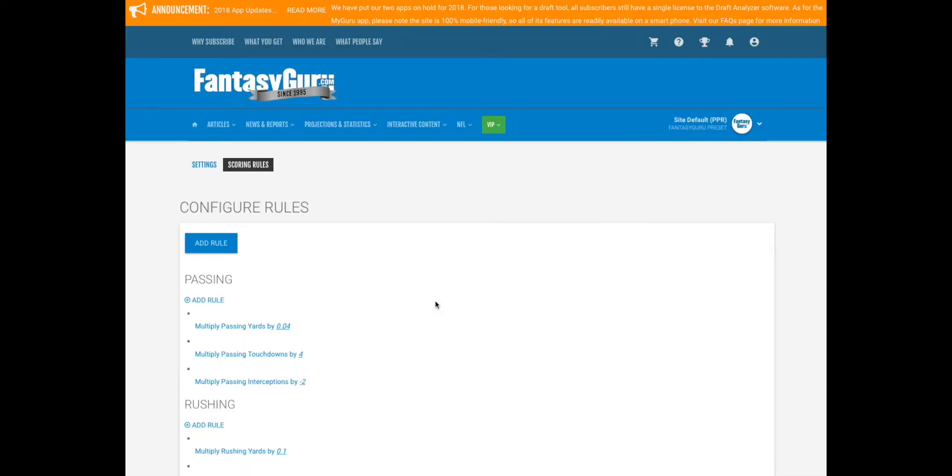
Review the imported passing, rushing, receiving and miscellaneous offense scoring rules
scroll(434, 305, down, 6)
scroll(436, 305, up, 4)
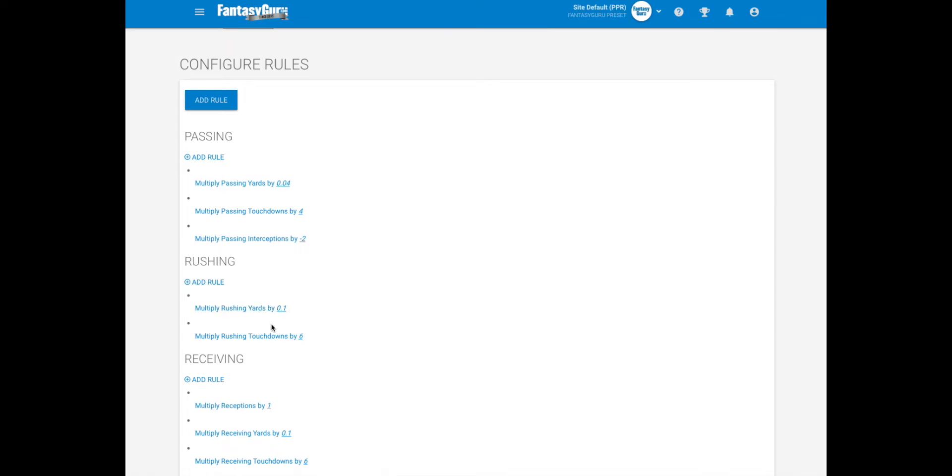
scroll(402, 360, down, 3)
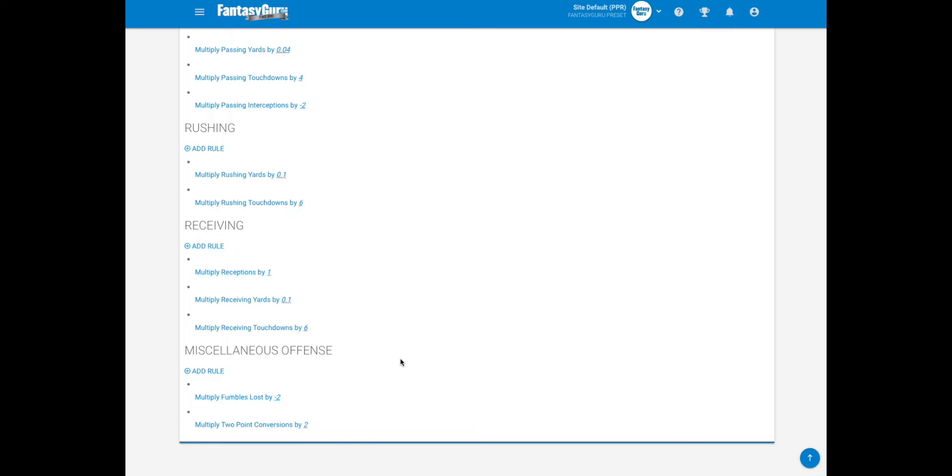
scroll(375, 349, up, 1)
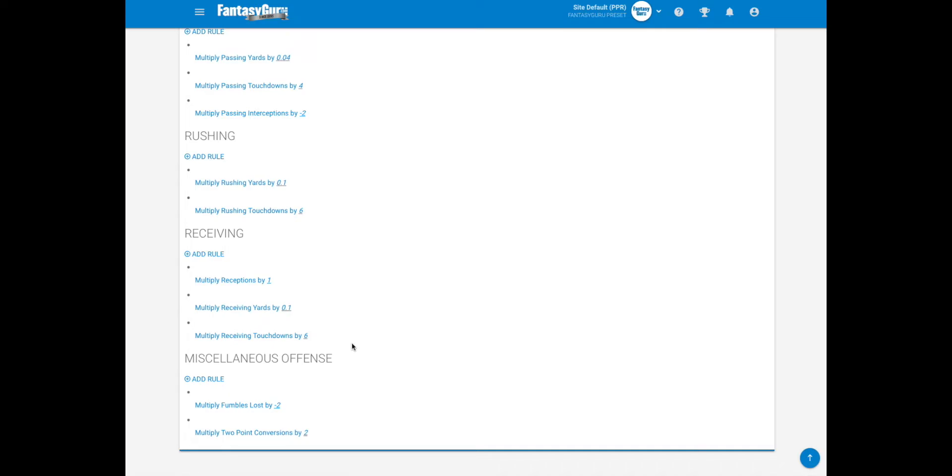
scroll(353, 344, up, 3)
scroll(379, 176, up, 1)
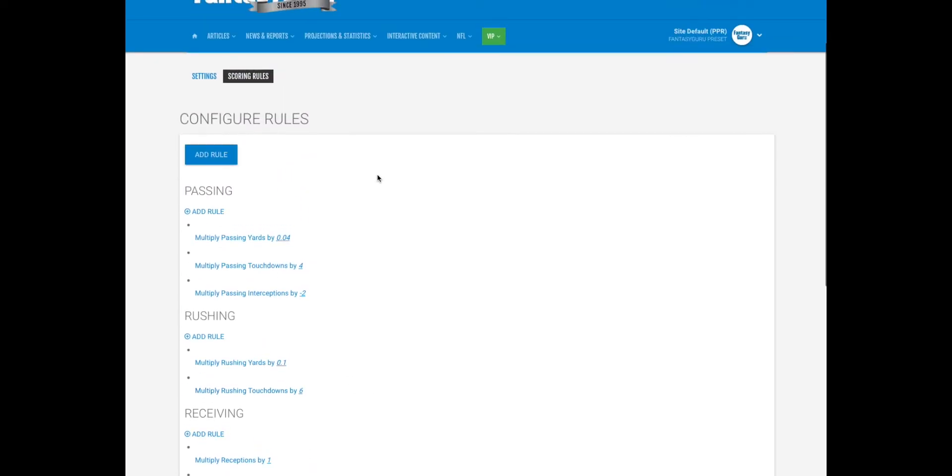
Add a Team Defense scoring rule that multiplies Defensive Touchdowns by 6 points and save it
click(217, 159)
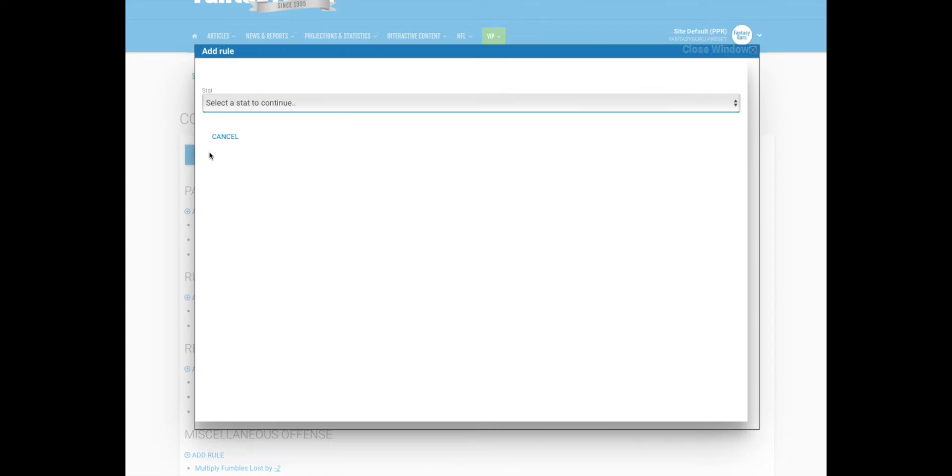
click(256, 103)
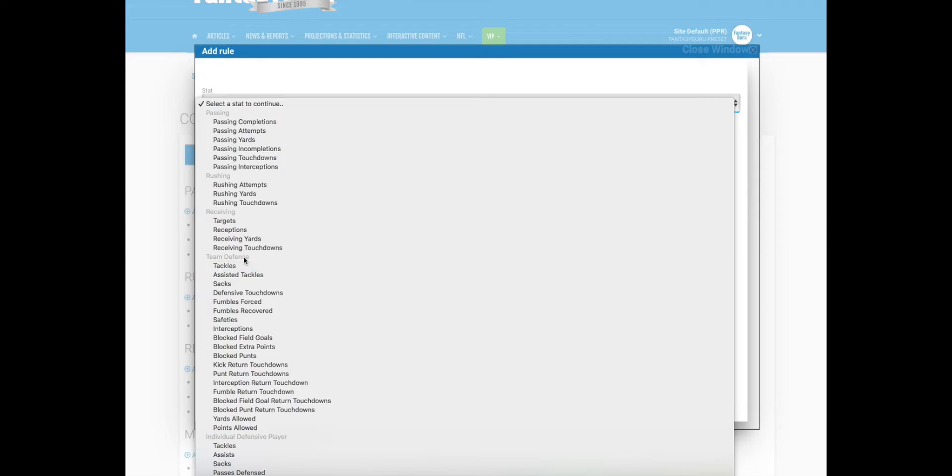
click(239, 293)
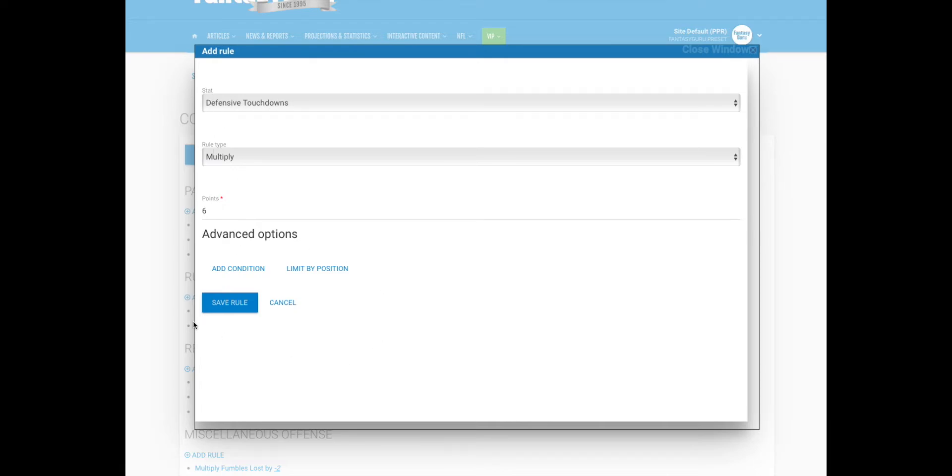
click(225, 302)
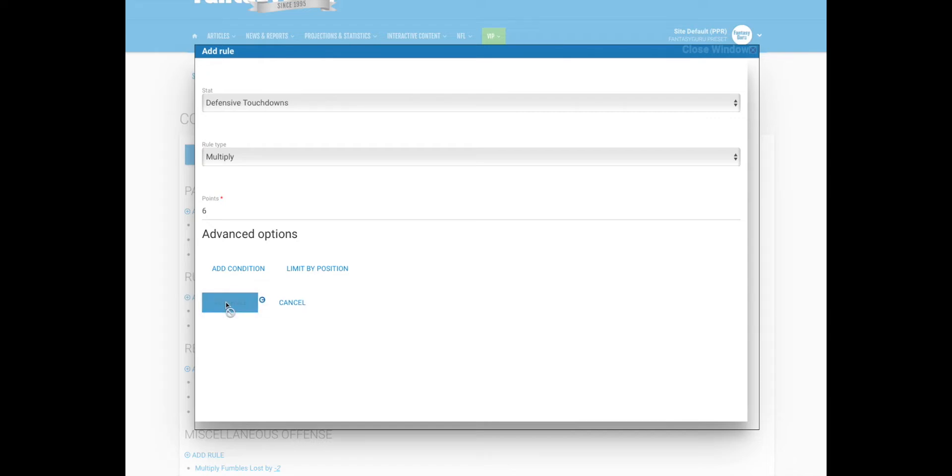
Add a Team Defense scoring rule that multiplies Interceptions by 2 points and save it
scroll(470, 387, down, 2)
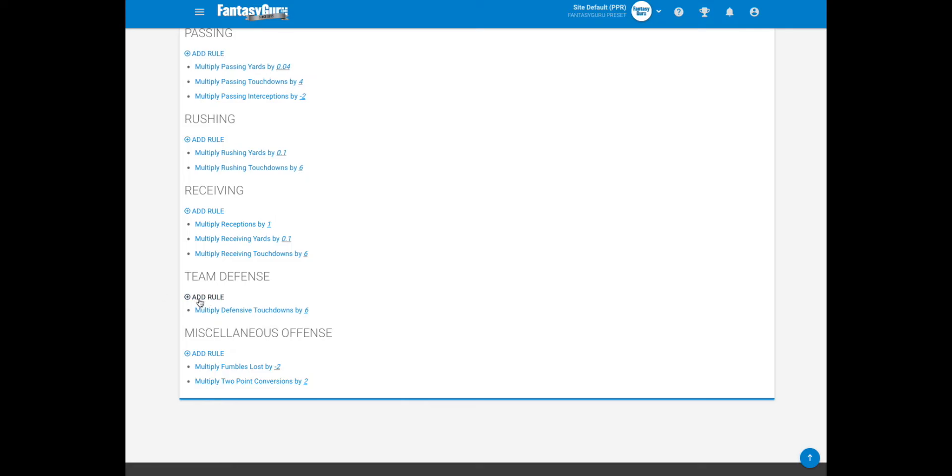
scroll(209, 300, up, 3)
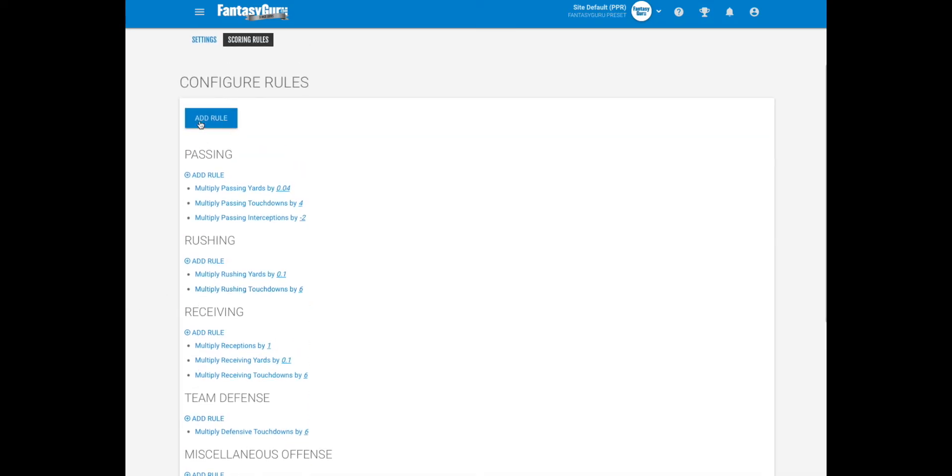
click(205, 420)
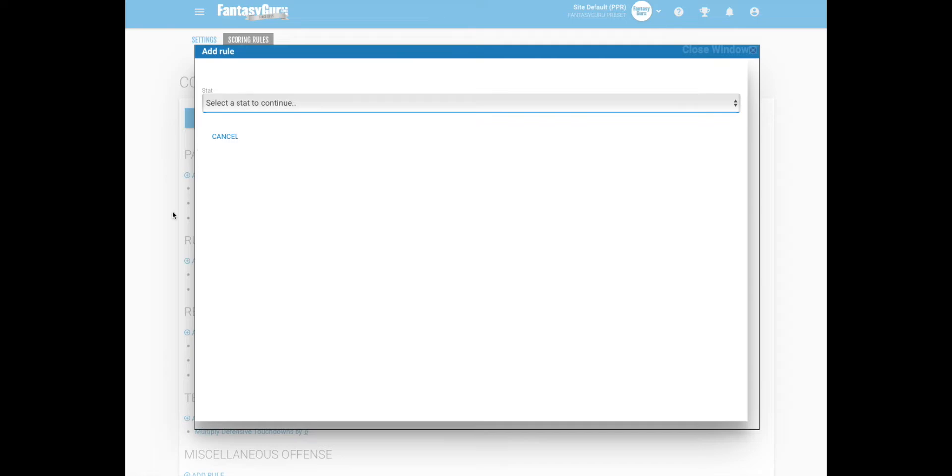
click(275, 98)
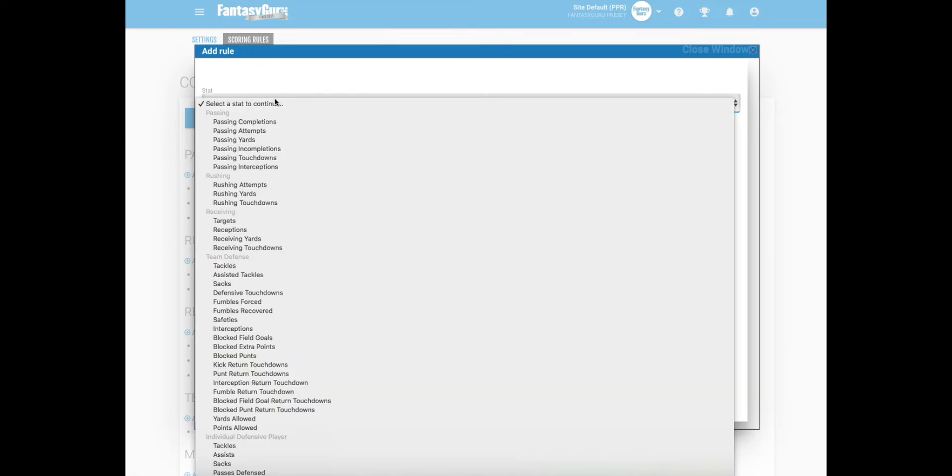
scroll(320, 180, down, 3)
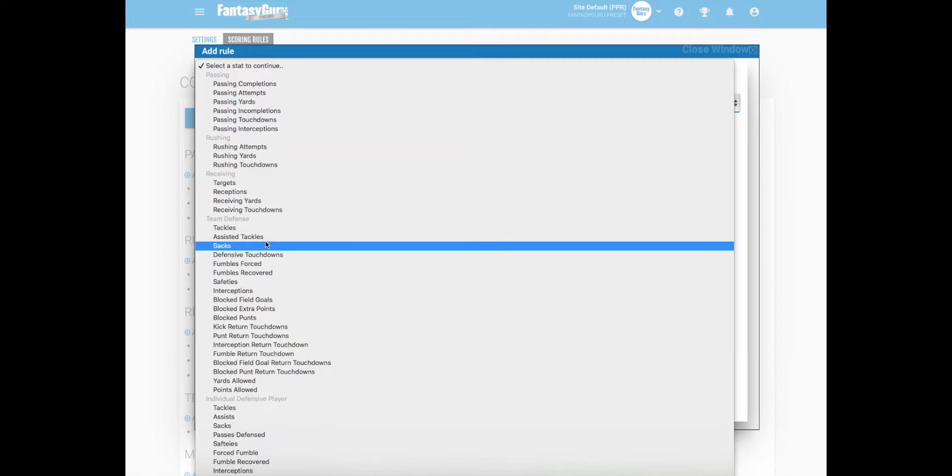
click(264, 296)
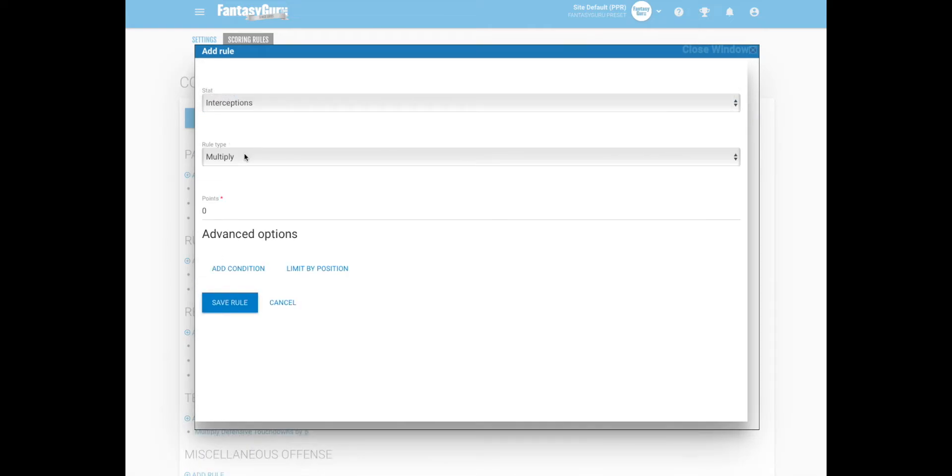
double_click(218, 211)
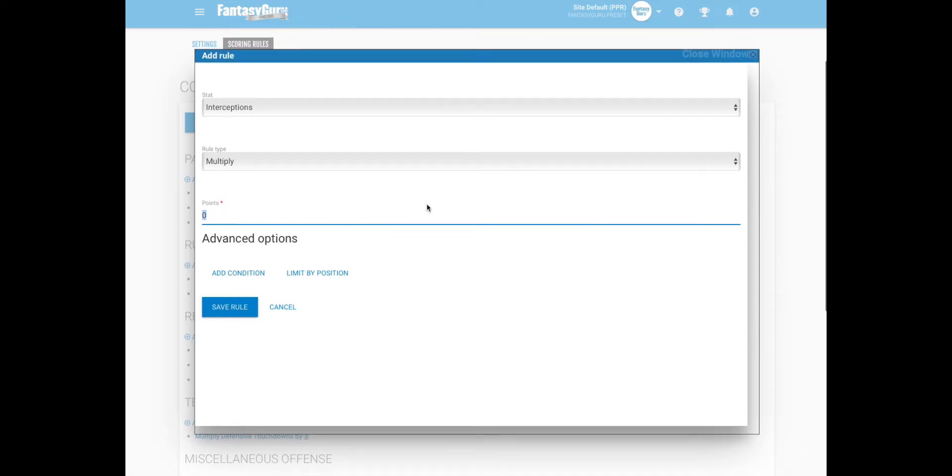
text(2)
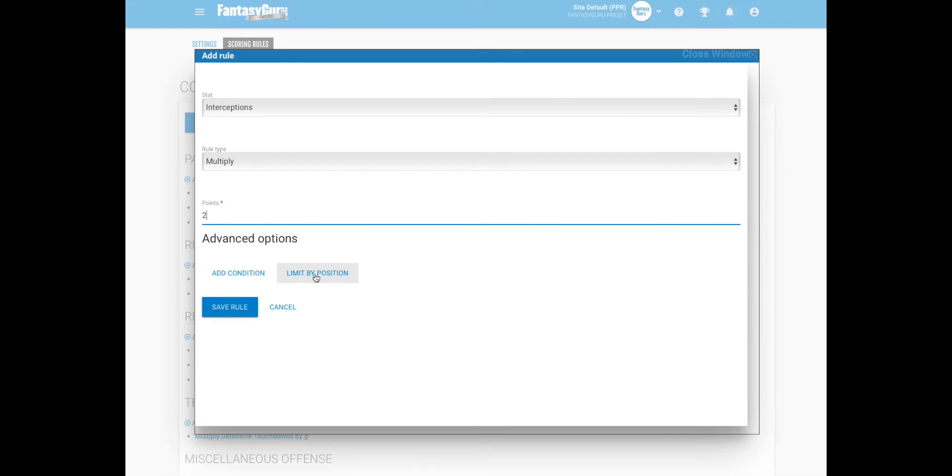
click(229, 308)
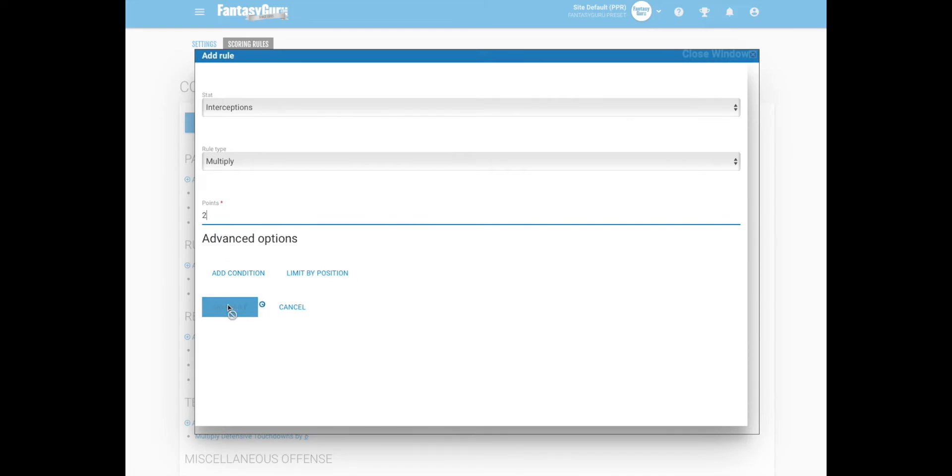
Add a Team Defense scoring rule that multiplies Sacks by 1 point and save it
scroll(343, 368, down, 3)
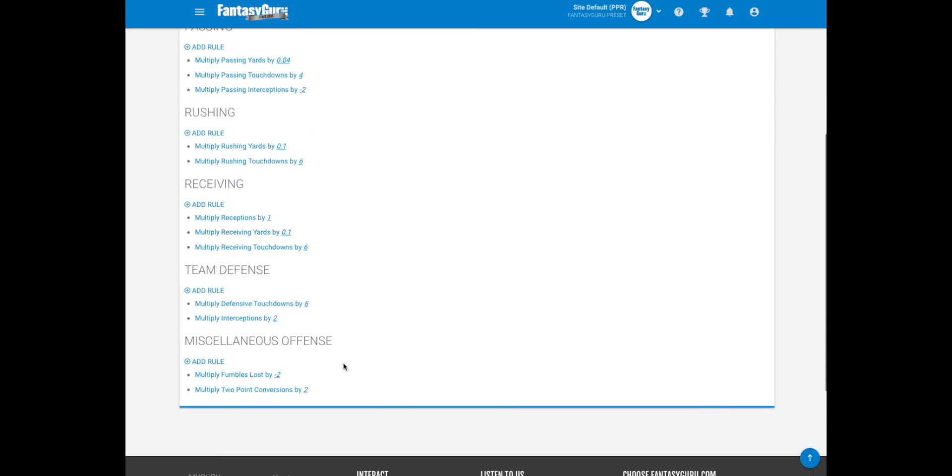
click(208, 292)
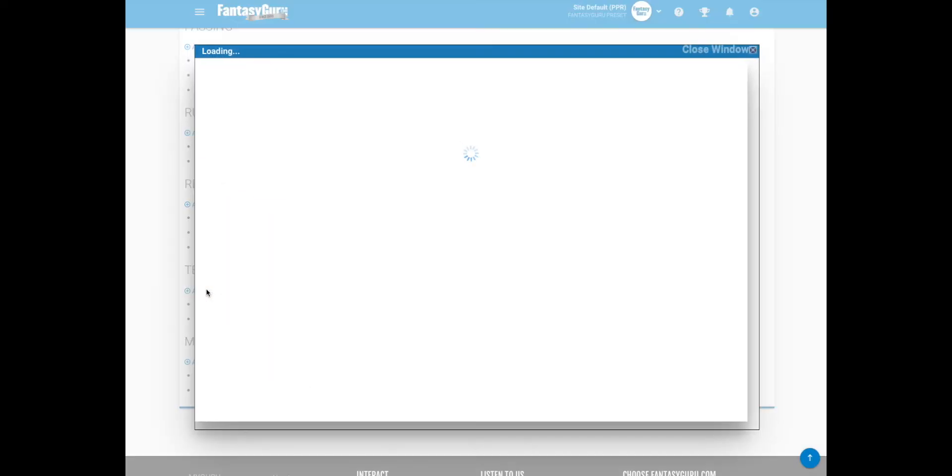
click(273, 104)
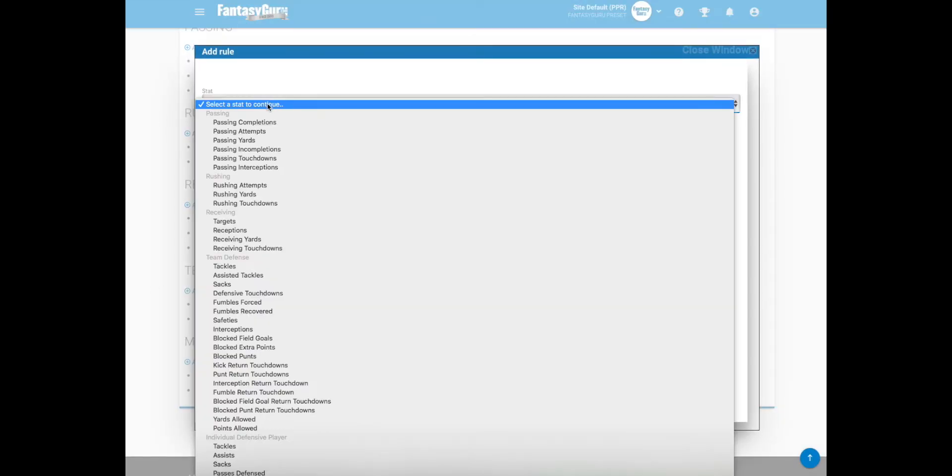
click(250, 284)
click(205, 211)
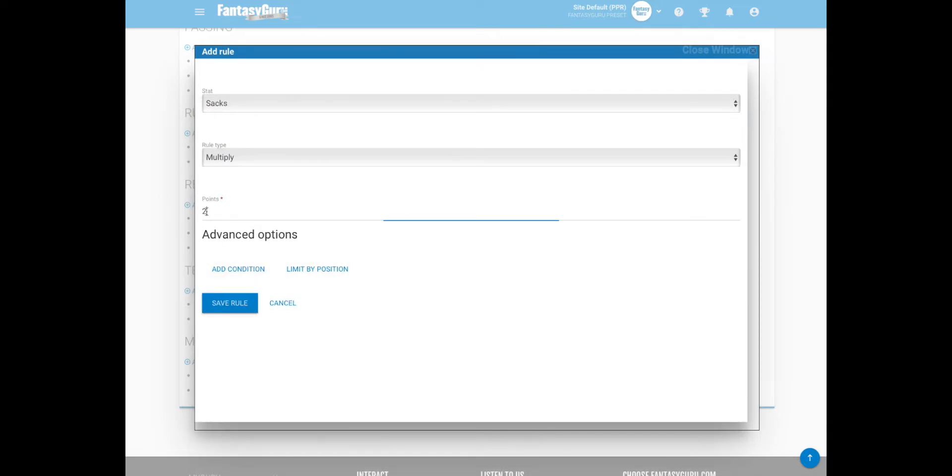
key(BackSpace)
text(1)
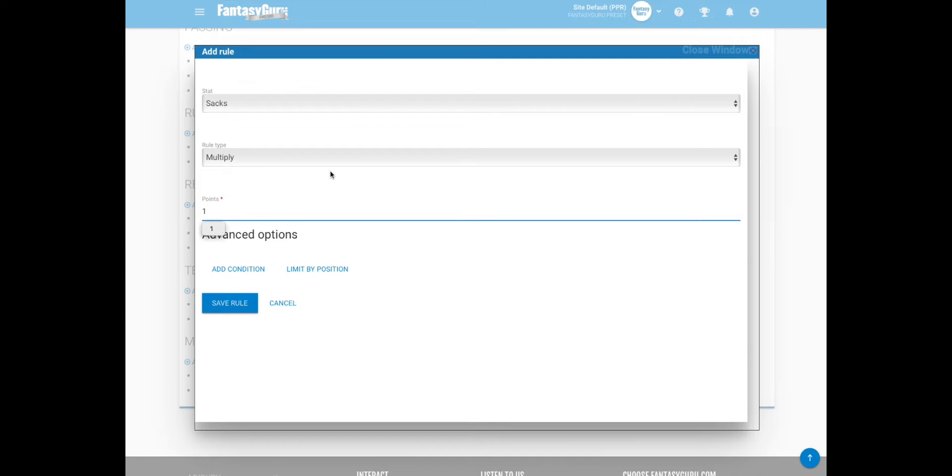
click(271, 344)
click(230, 305)
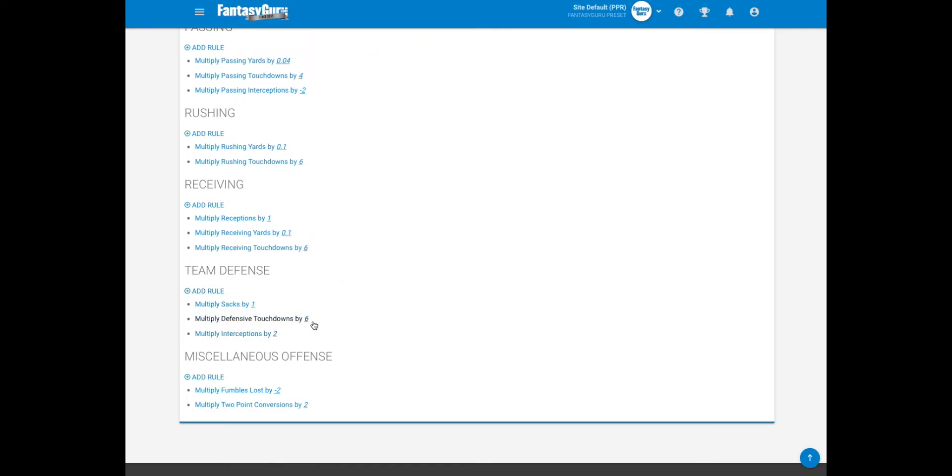
click(208, 291)
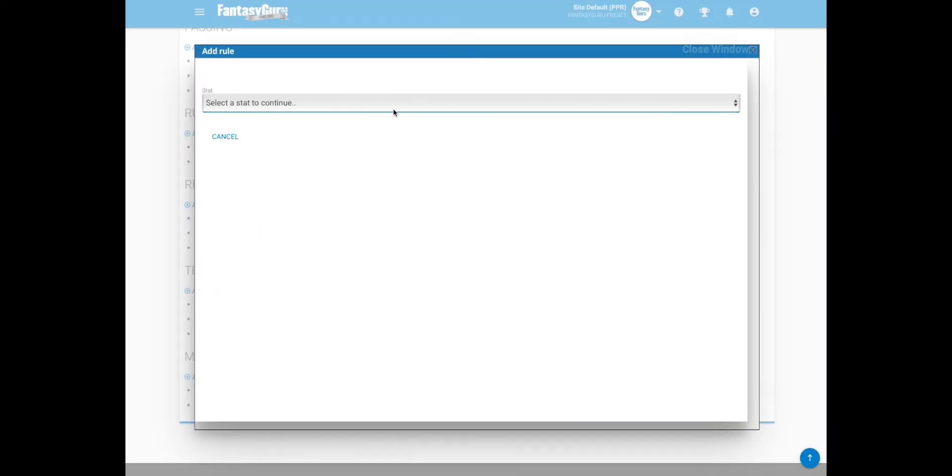
click(279, 103)
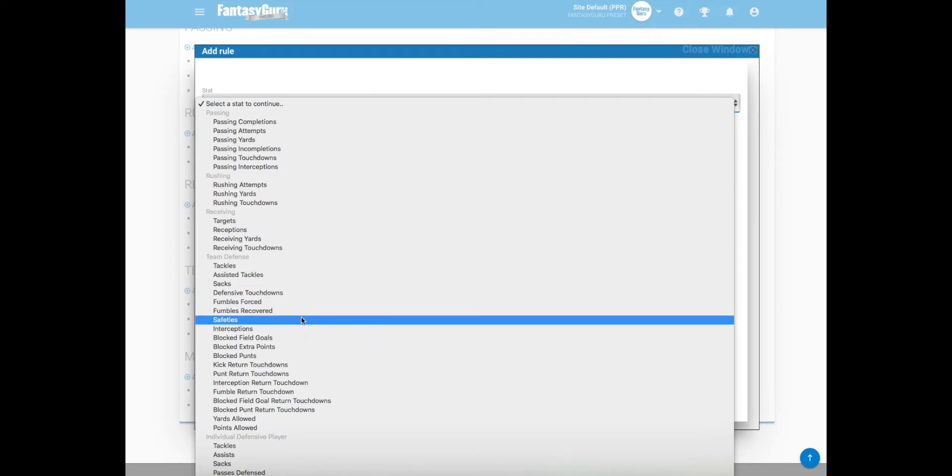
scroll(507, 358, down, 1)
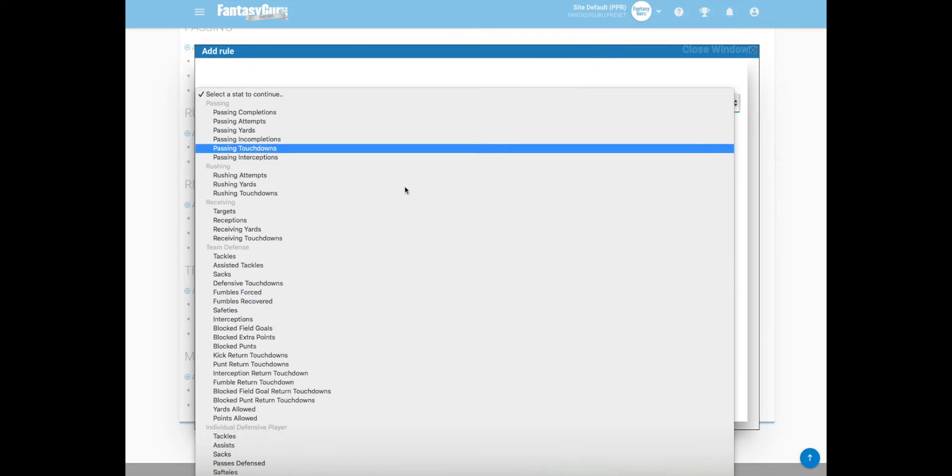
click(543, 52)
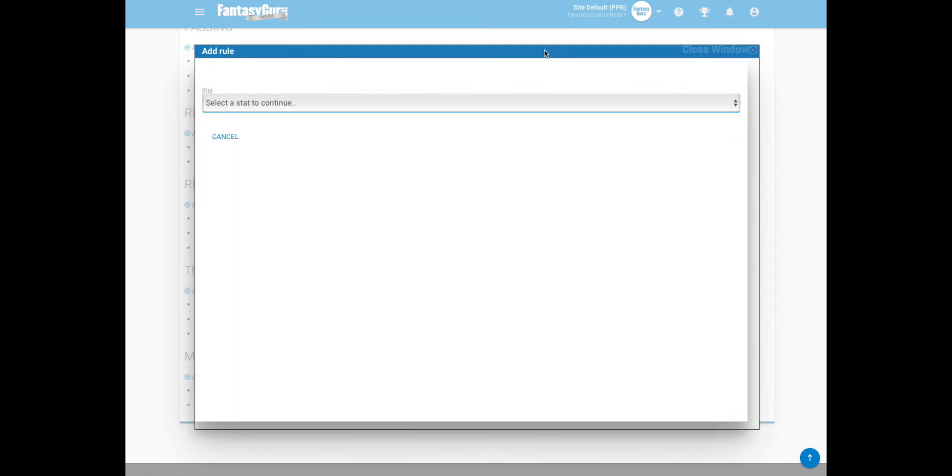
click(753, 51)
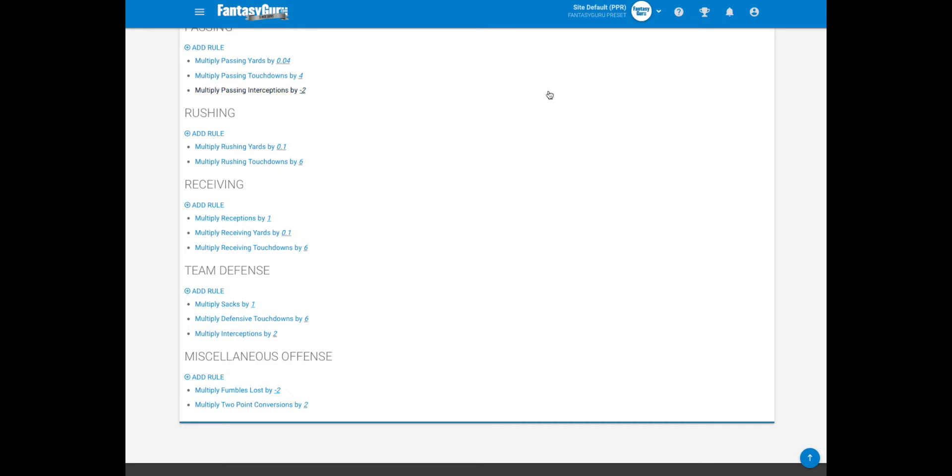
Open the support FAQs and read the answer about kicker settings and bonuses for longer field goals
scroll(550, 95, up, 5)
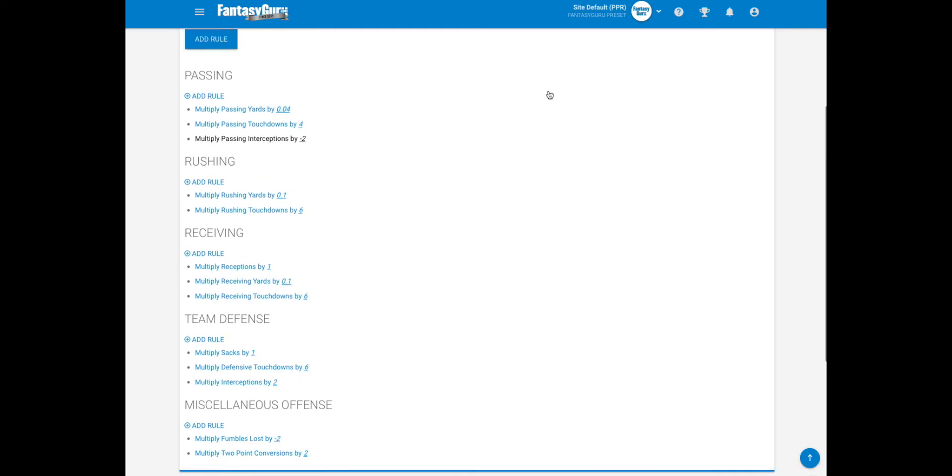
click(675, 43)
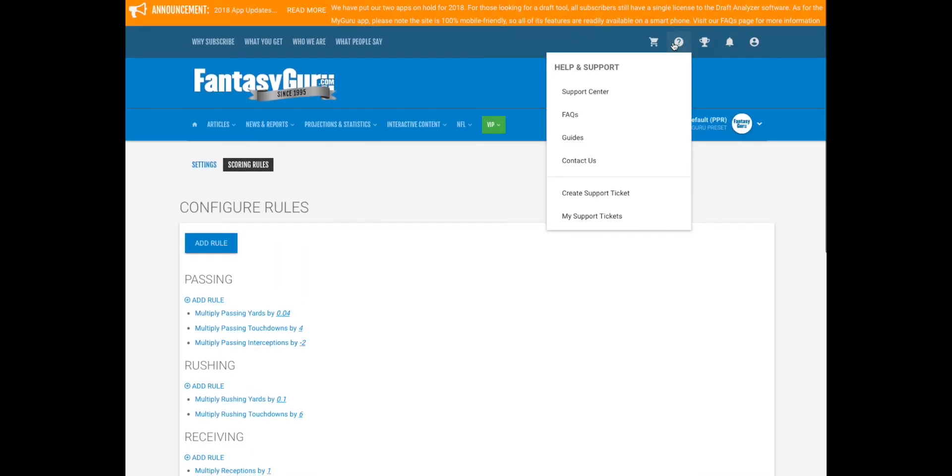
click(574, 115)
scroll(403, 361, down, 7)
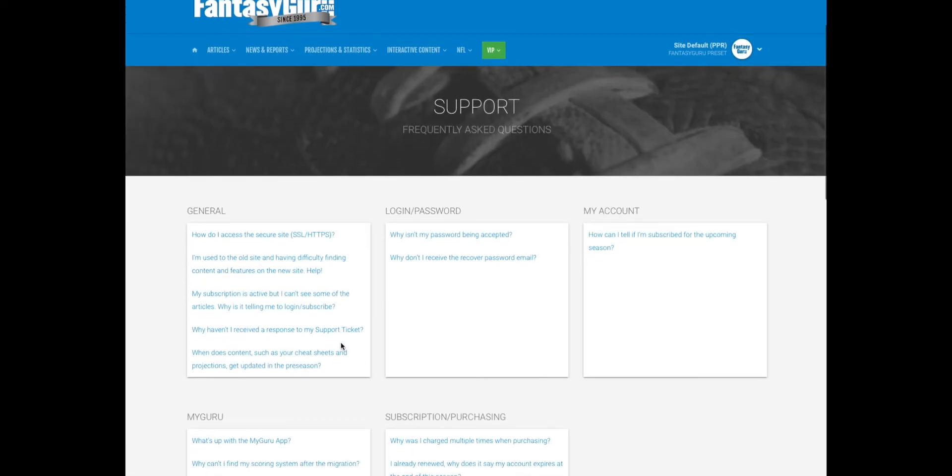
scroll(291, 242, down, 2)
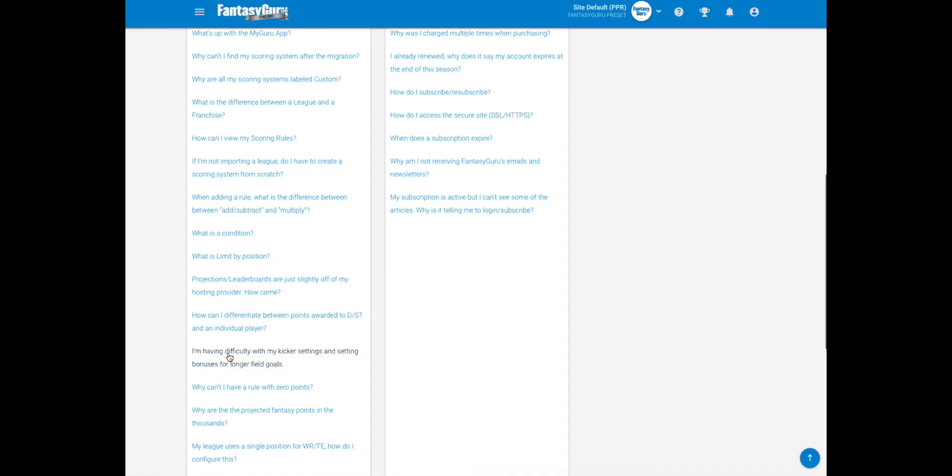
click(270, 355)
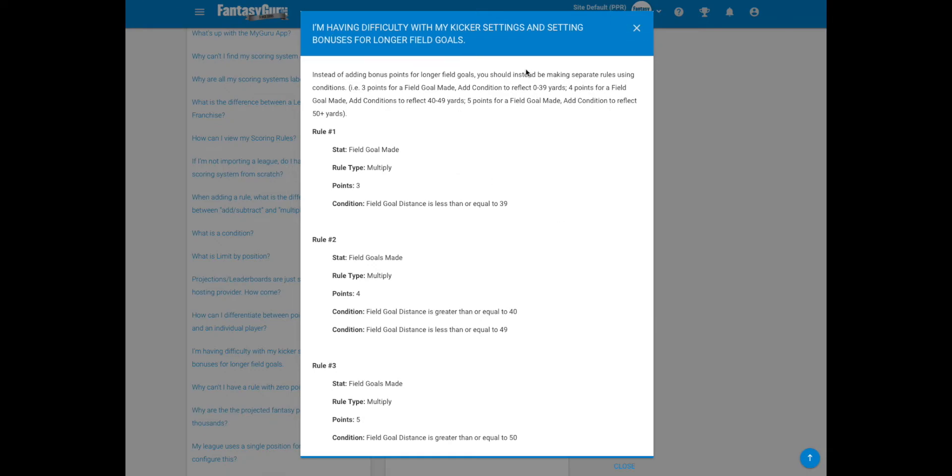
click(637, 28)
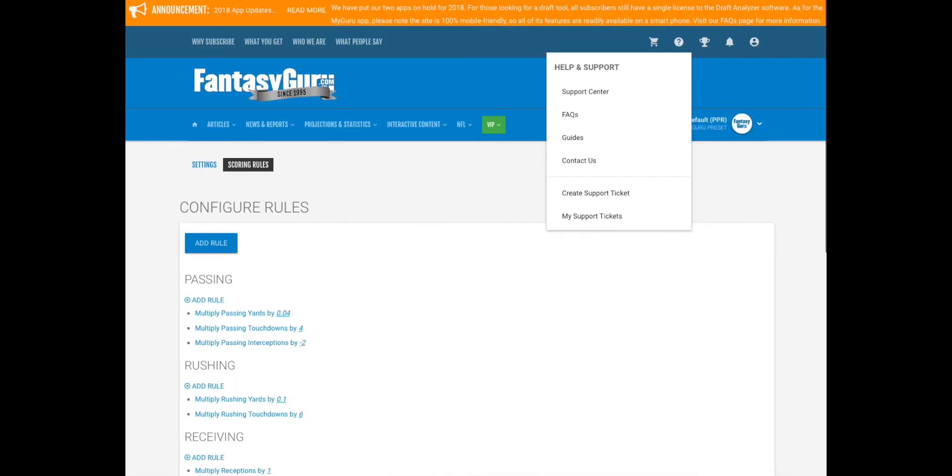
click(424, 214)
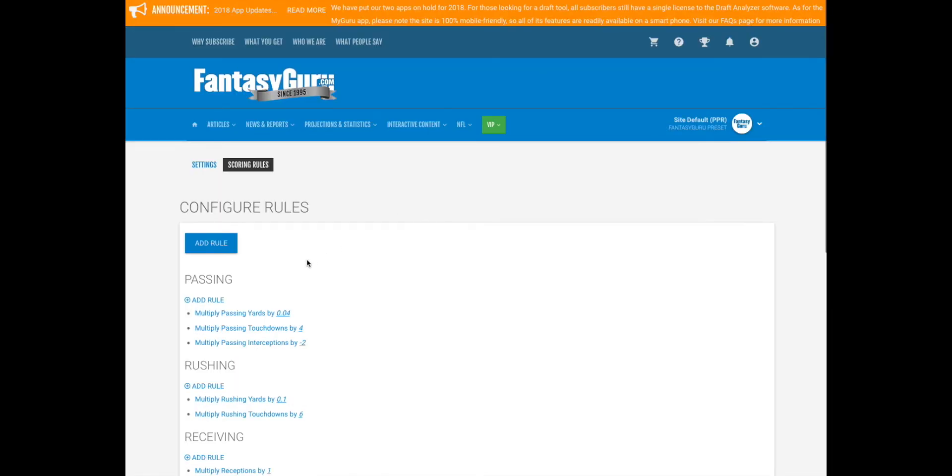
Add a scoring rule that multiplies Extra Points Made by 1 point and save it
click(218, 250)
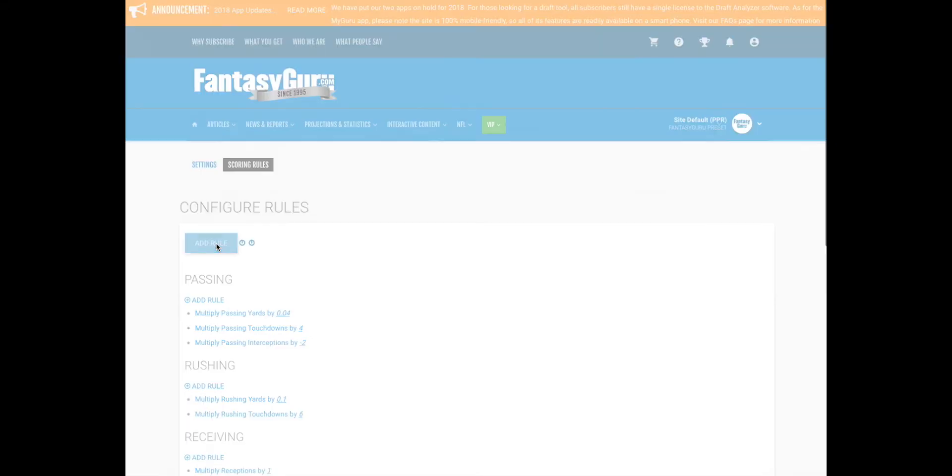
click(274, 103)
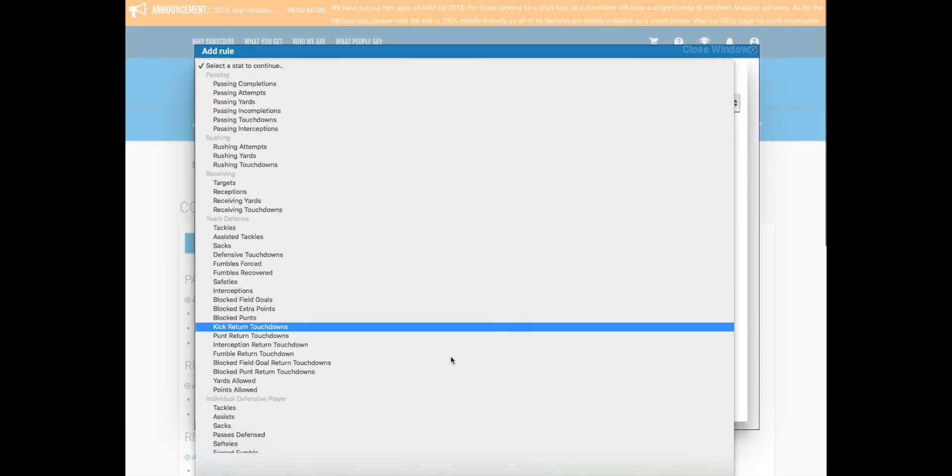
scroll(451, 360, down, 5)
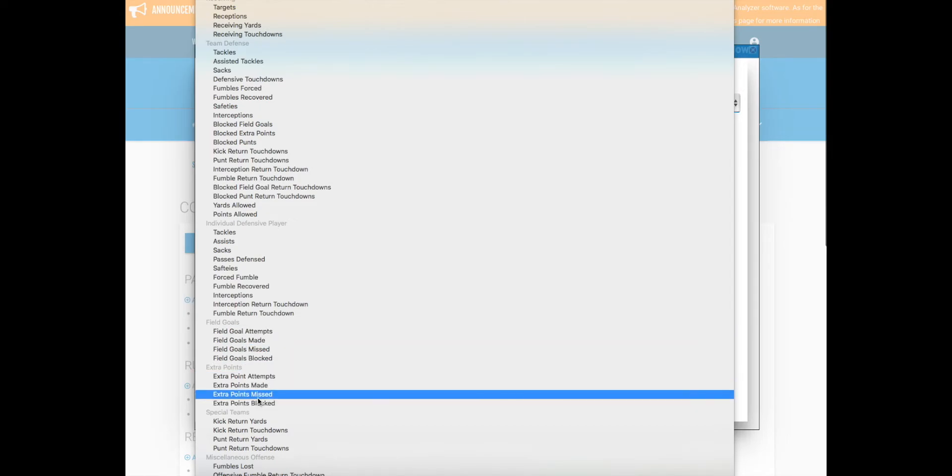
click(274, 385)
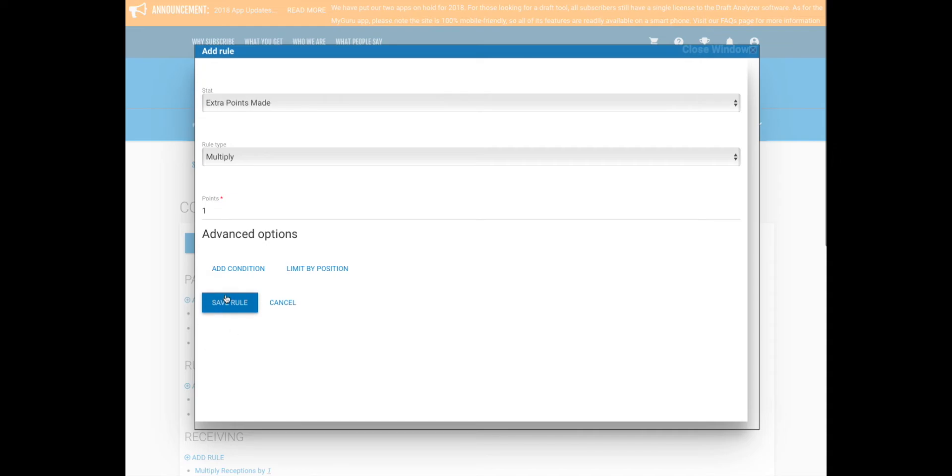
click(225, 298)
scroll(282, 347, down, 10)
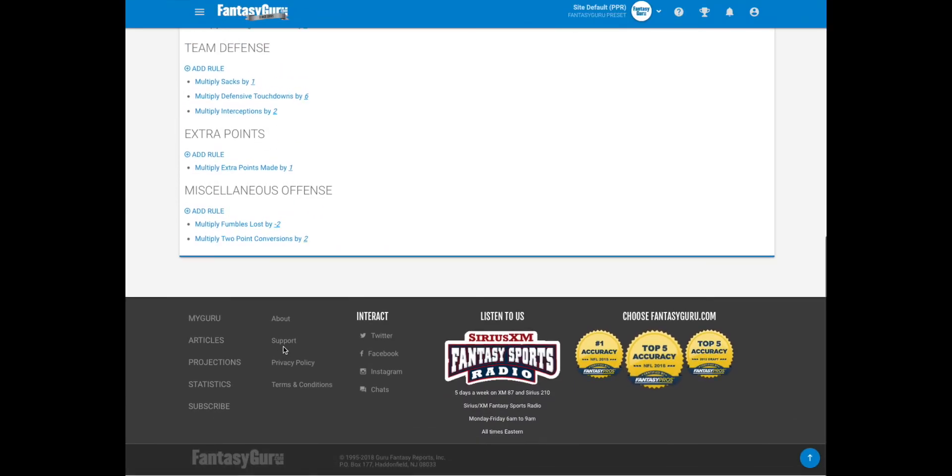
Add a scoring rule that multiplies Extra Points Missed by -1 point and save it
scroll(283, 346, up, 3)
click(221, 300)
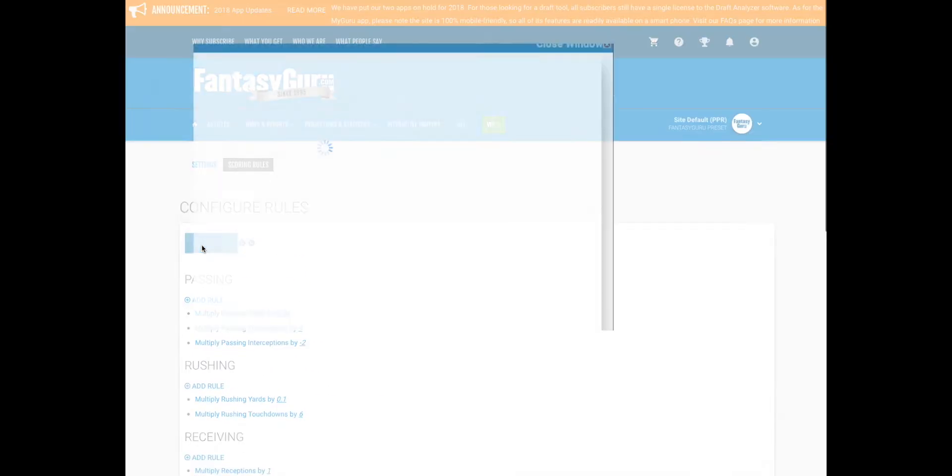
click(340, 104)
scroll(341, 303, down, 5)
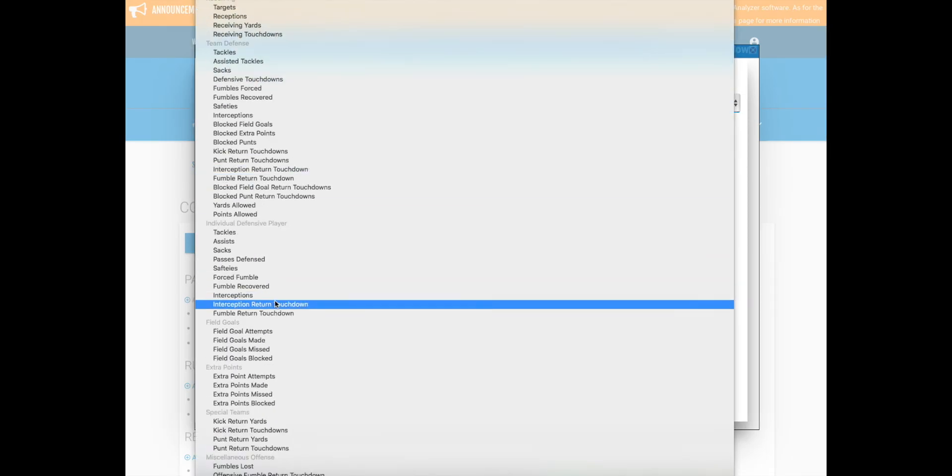
click(248, 394)
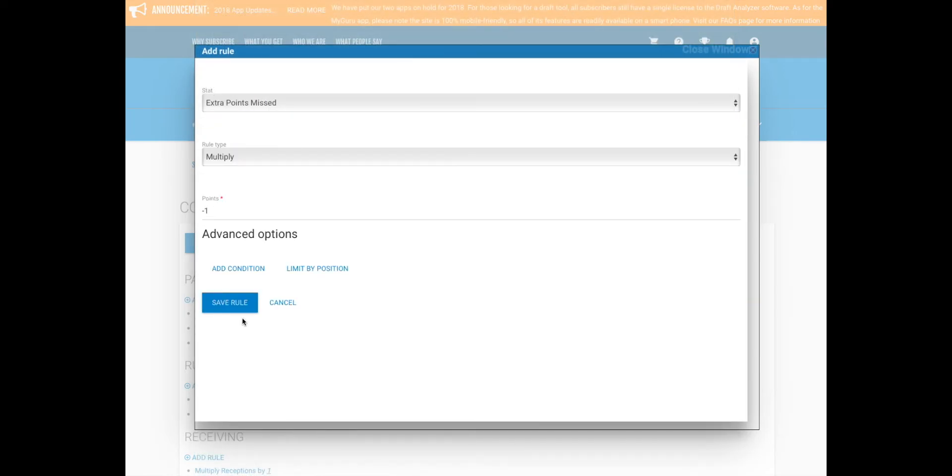
click(232, 303)
Start a new scoring rule that multiplies Field Goals Made by 3 points
scroll(273, 312, down, 1)
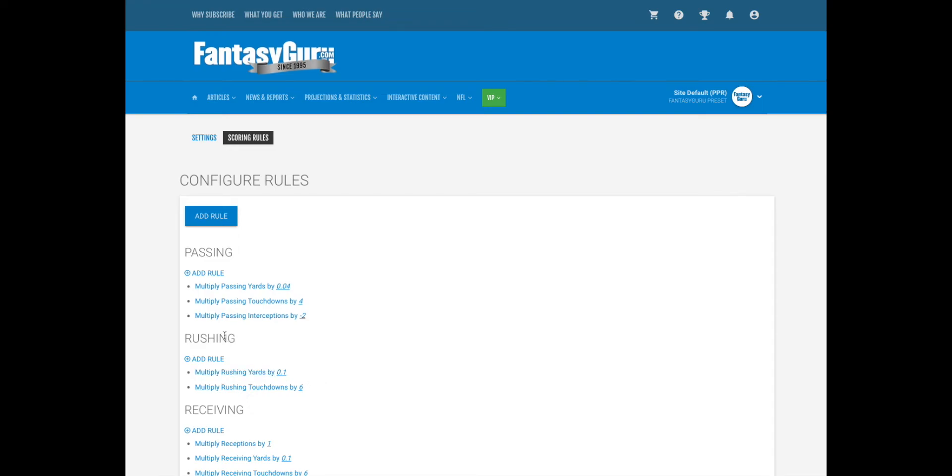
click(208, 220)
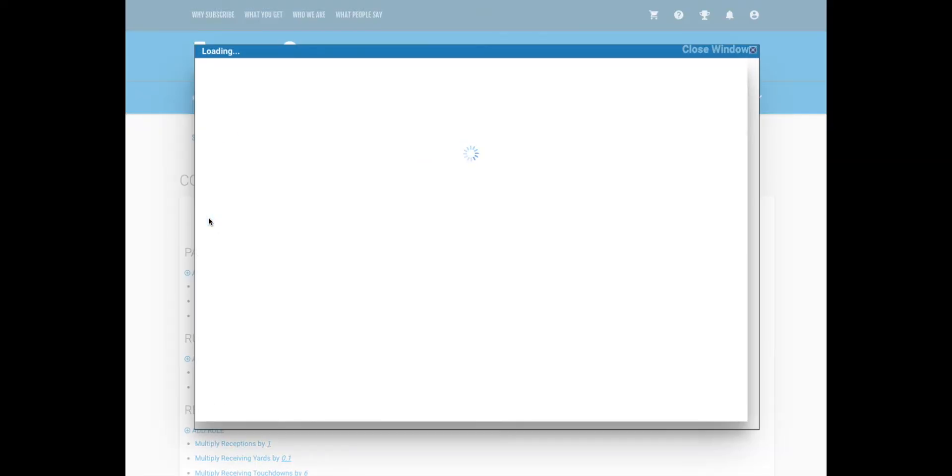
click(298, 103)
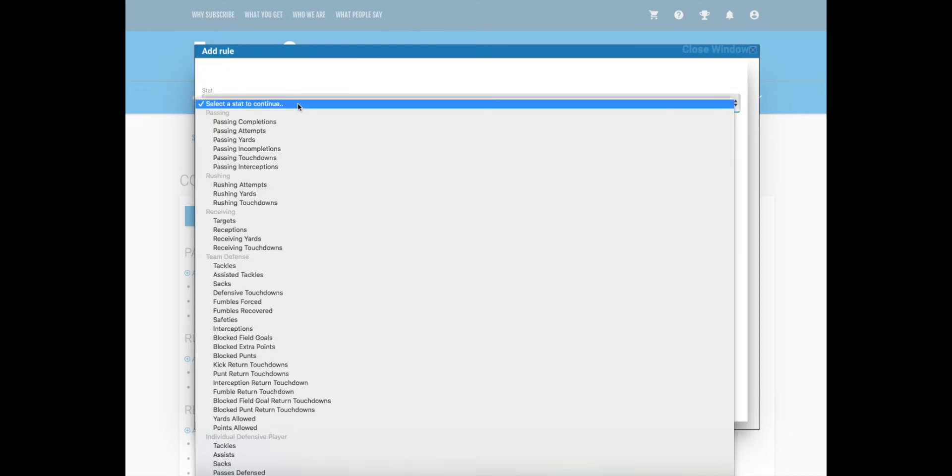
scroll(360, 298, down, 5)
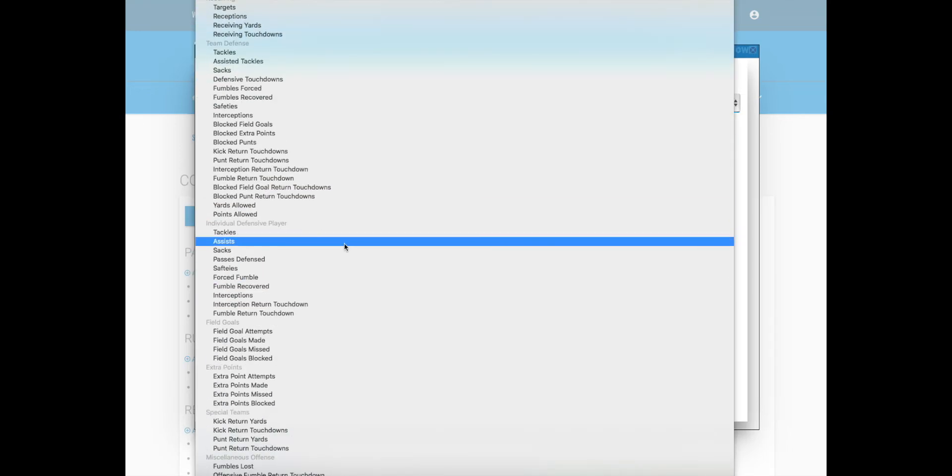
click(261, 343)
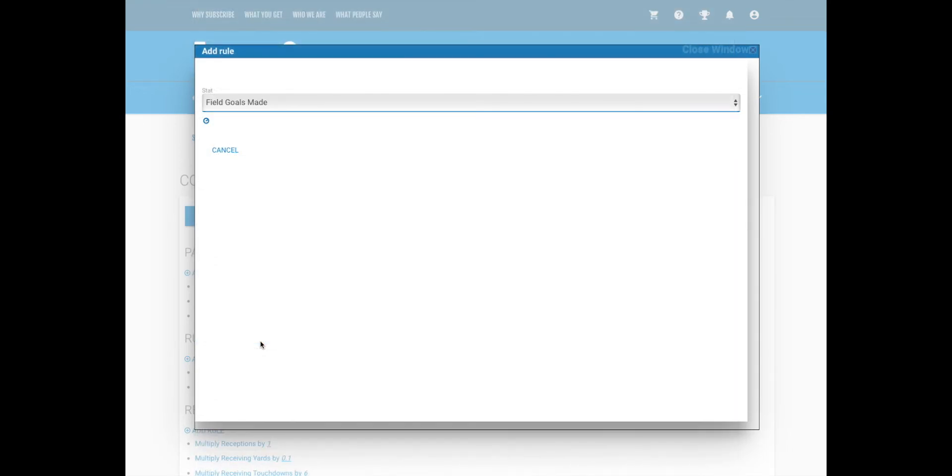
click(208, 214)
text(3)
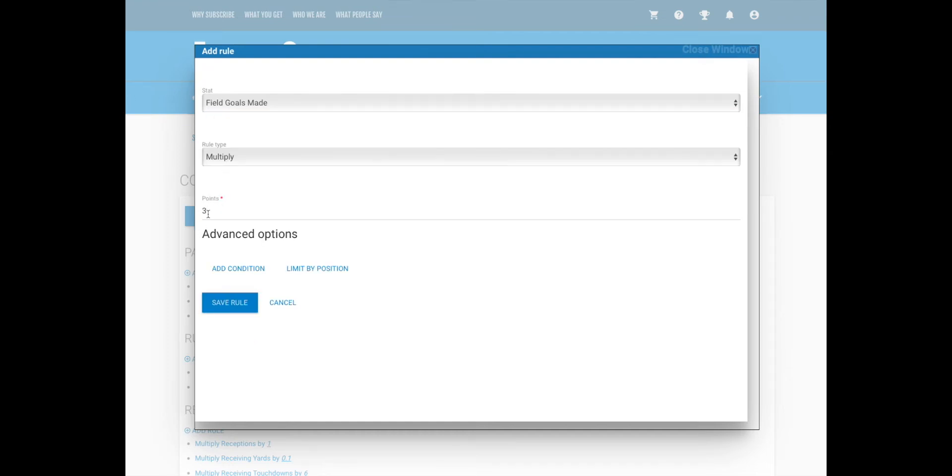
Limit the 3-point Field Goals Made rule to a Field Goal Distance less than or equal to 39 and save it
click(242, 269)
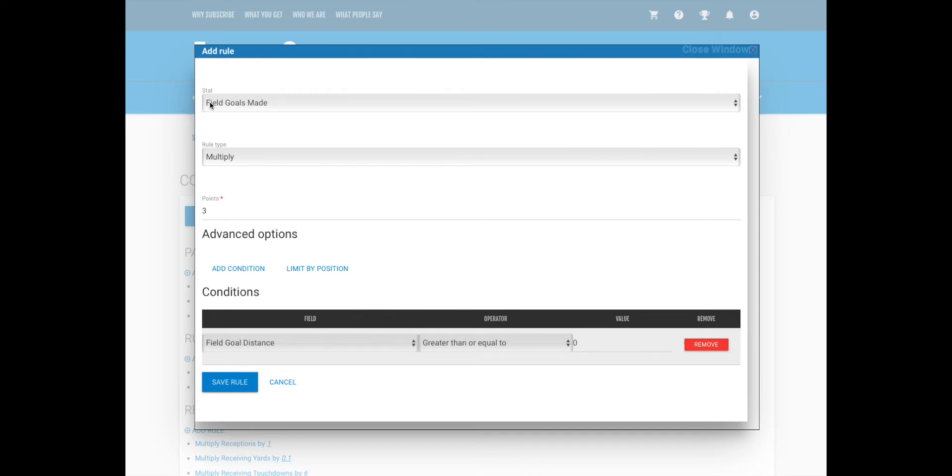
scroll(389, 232, down, 1)
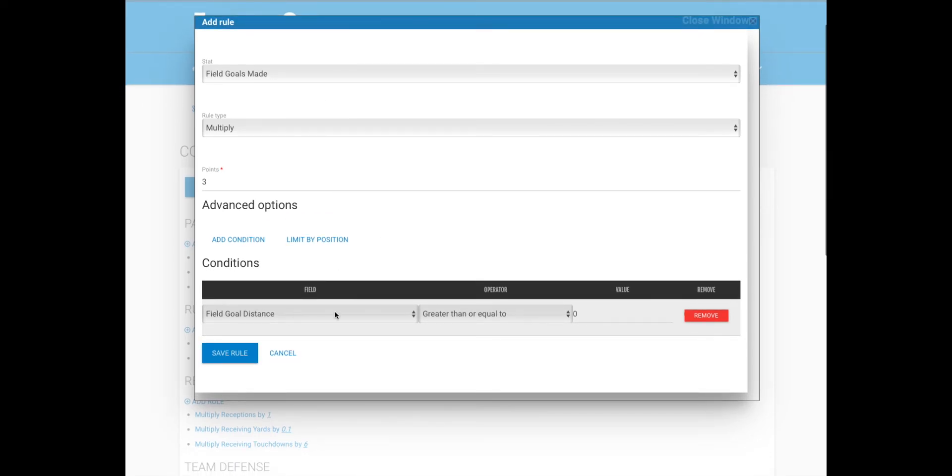
click(450, 315)
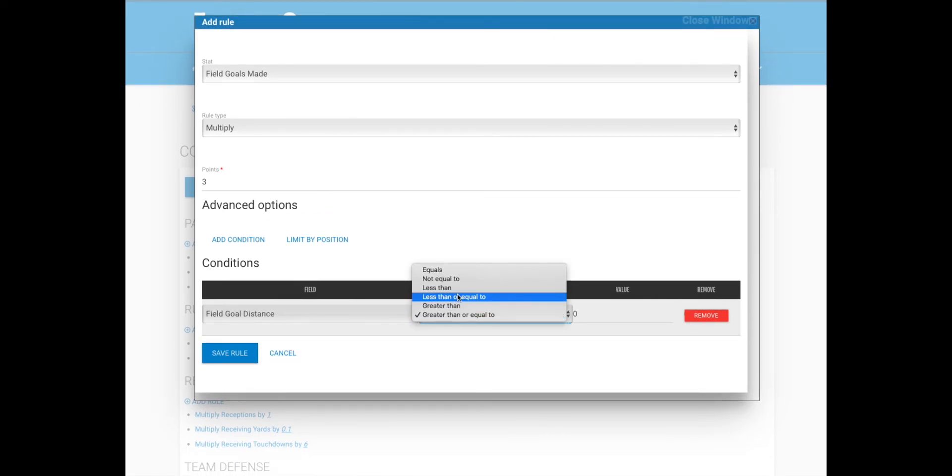
click(457, 293)
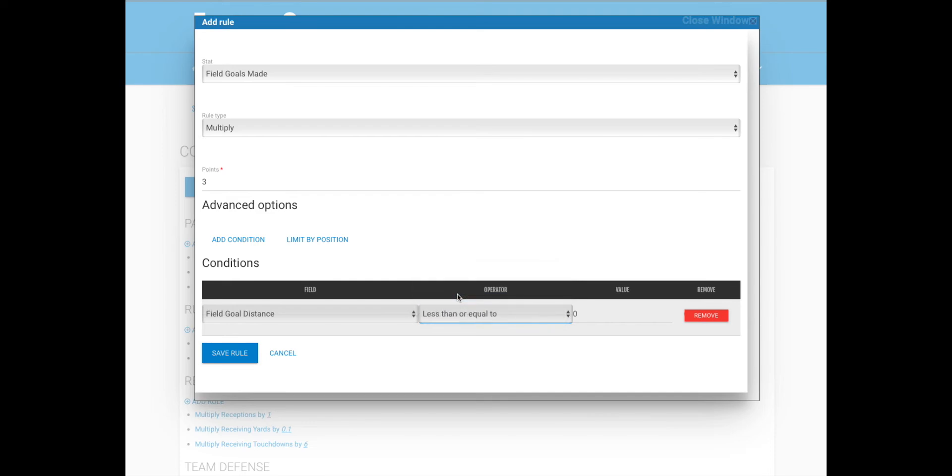
click(609, 314)
text(39)
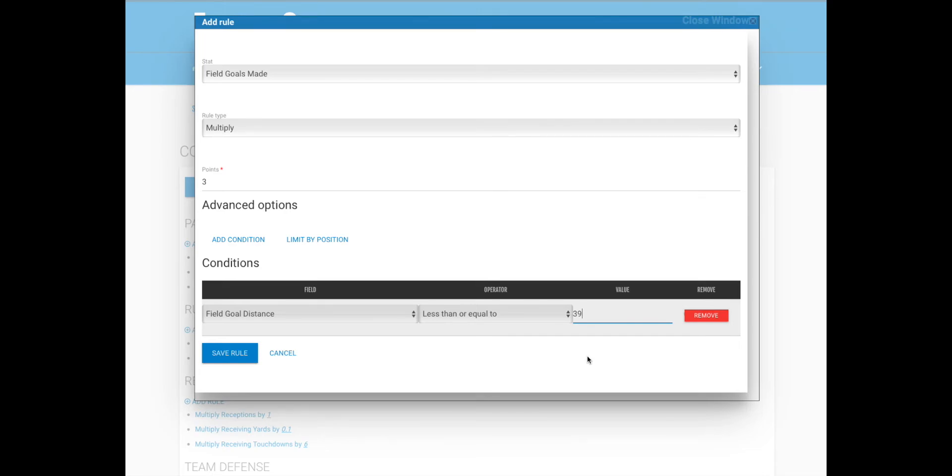
click(231, 356)
scroll(376, 342, down, 3)
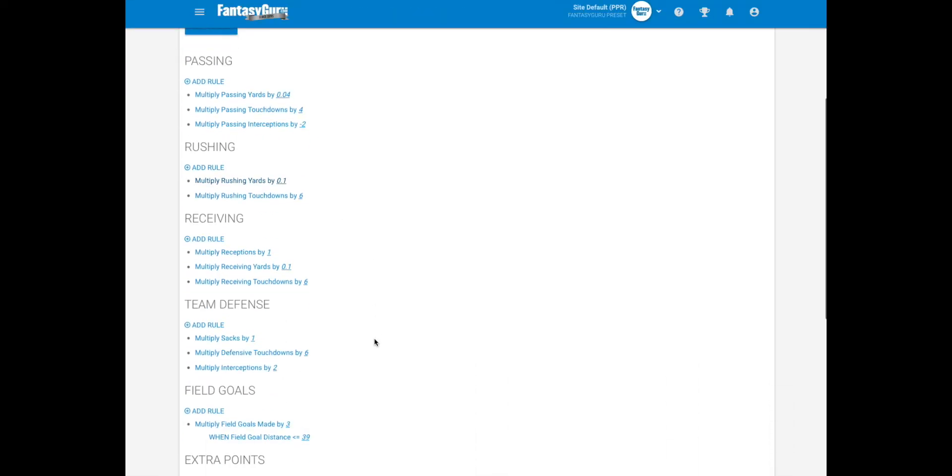
scroll(375, 342, down, 2)
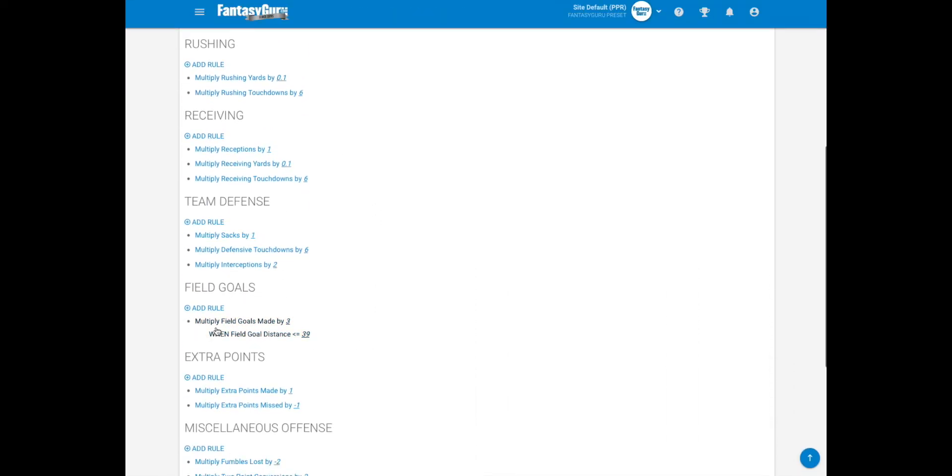
Start a new scoring rule that multiplies Field Goals Made by 4 points
scroll(272, 333, up, 5)
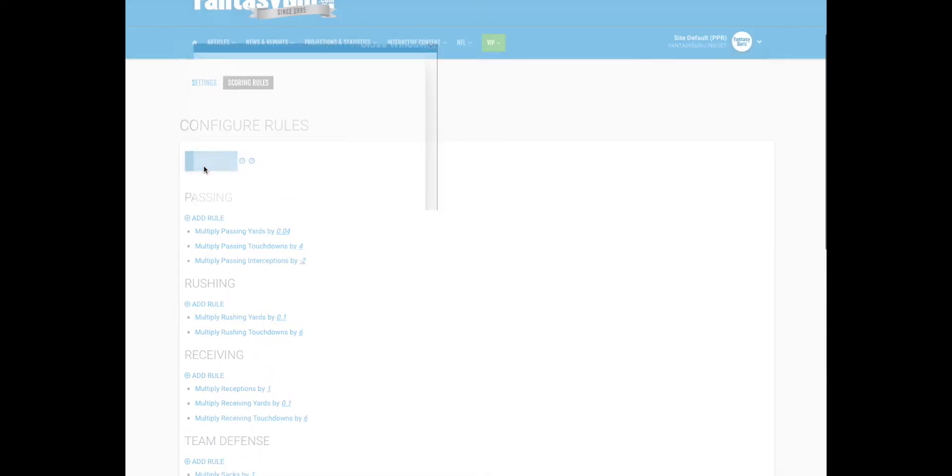
click(326, 102)
scroll(268, 334, down, 4)
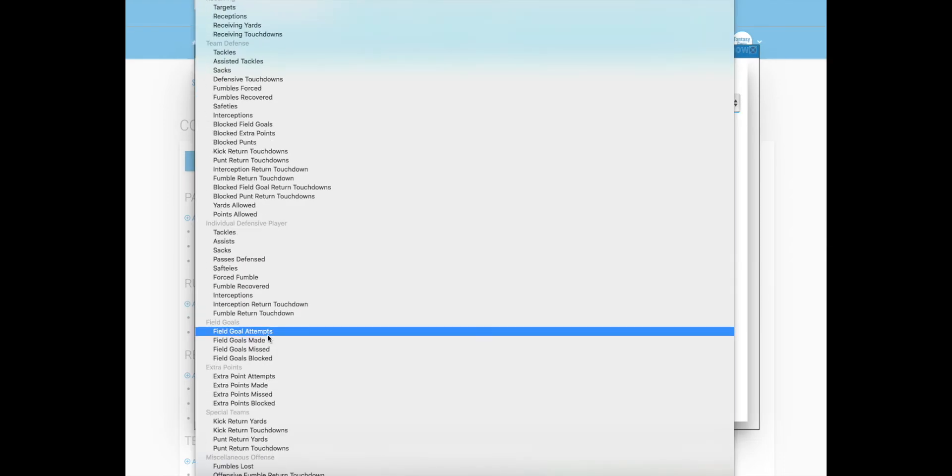
click(268, 340)
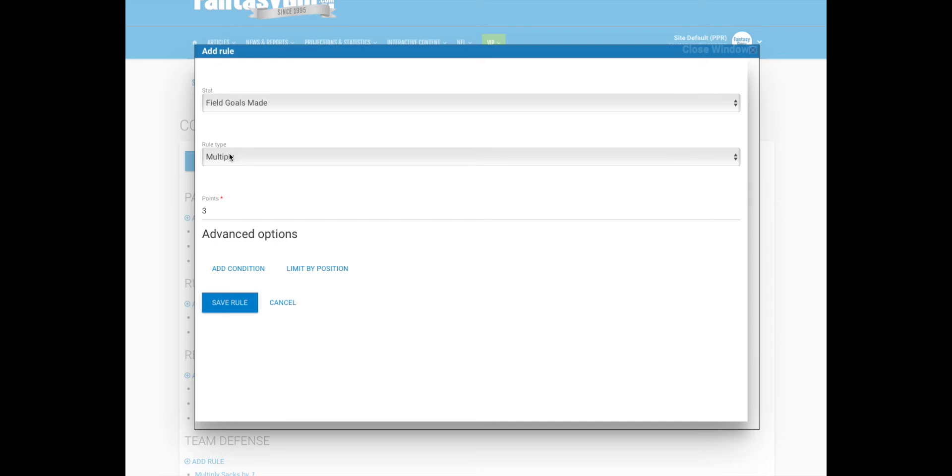
click(220, 209)
key(BackSpace)
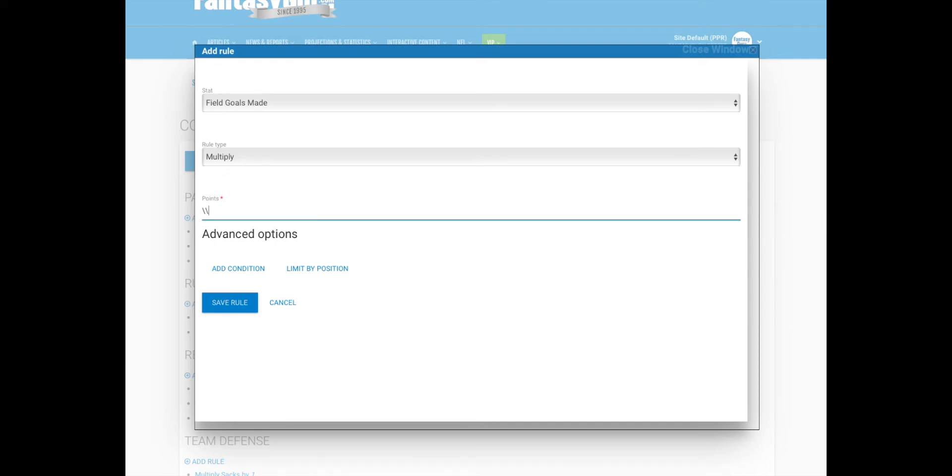
text(4)
Add a condition to the 4-point rule requiring a Field Goal Distance greater than or equal to 40
click(231, 269)
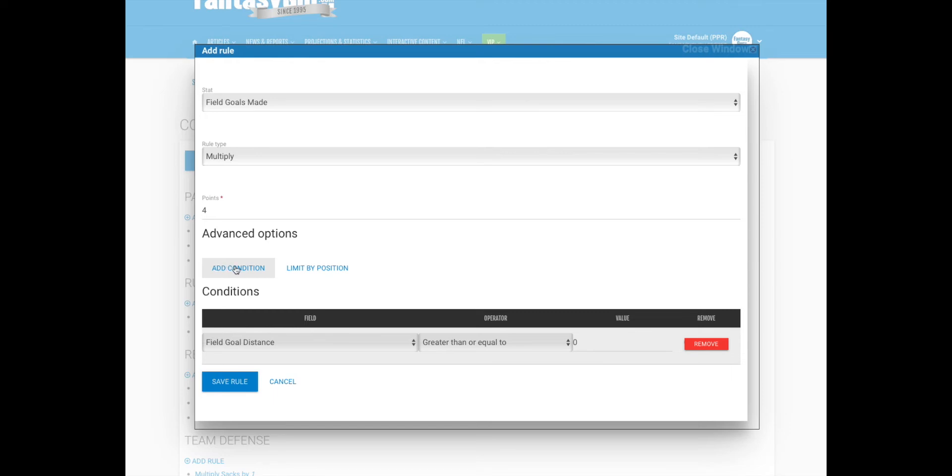
scroll(406, 284, down, 1)
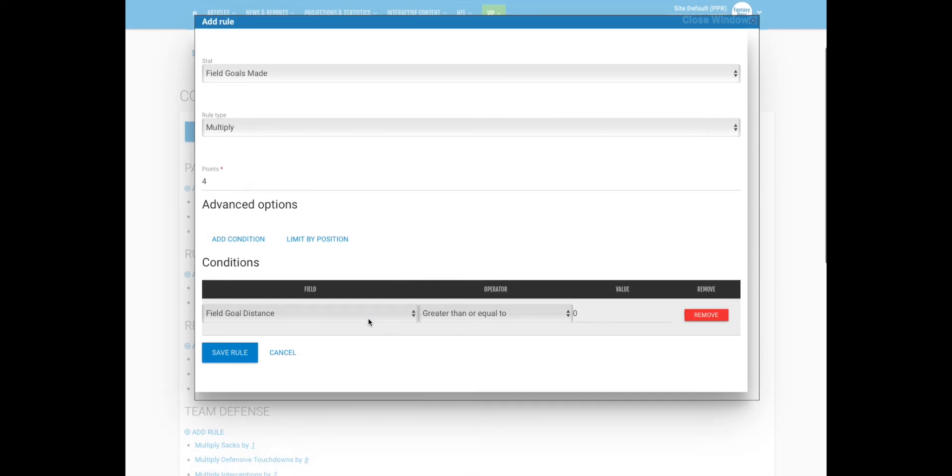
click(608, 317)
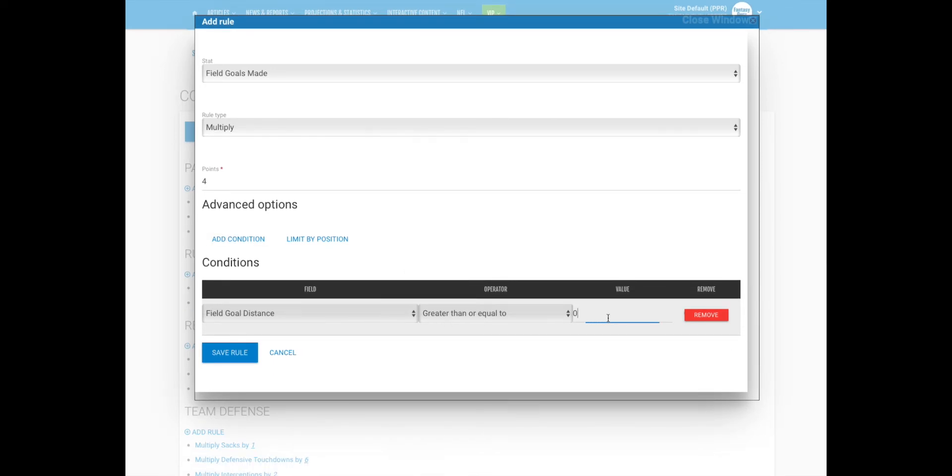
key(BackSpace)
text(40)
Add a second condition of Field Goal Distance less than or equal to 49 and save the 4-point rule
click(231, 238)
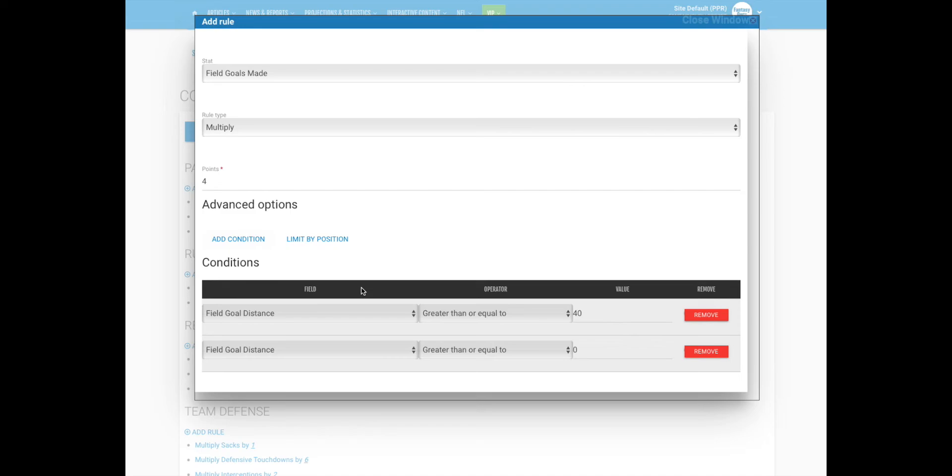
click(493, 351)
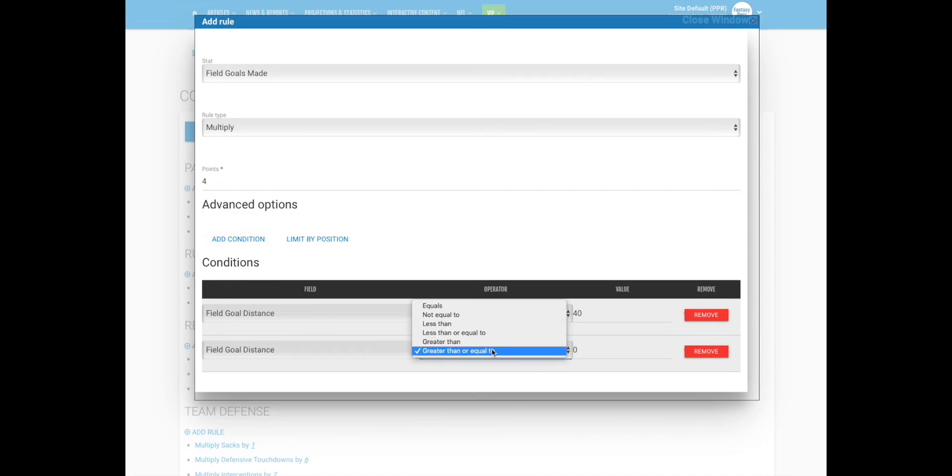
click(486, 335)
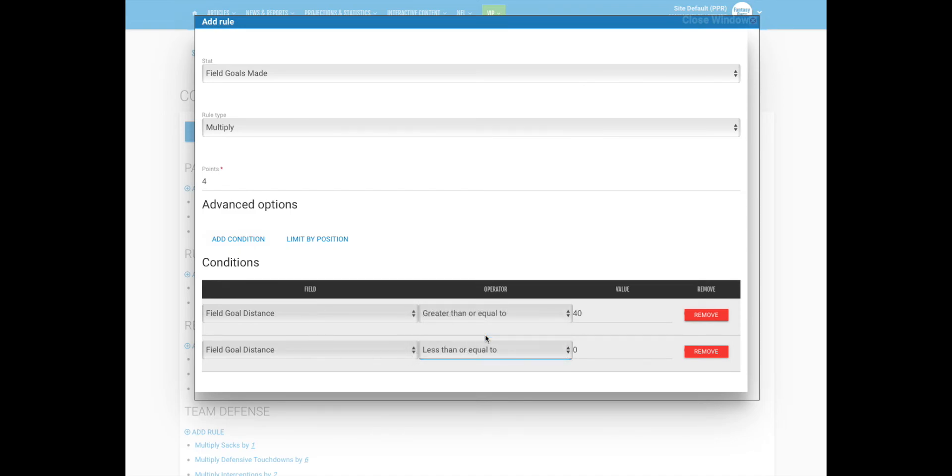
click(594, 350)
key(BackSpace)
text(49)
scroll(343, 252, down, 1)
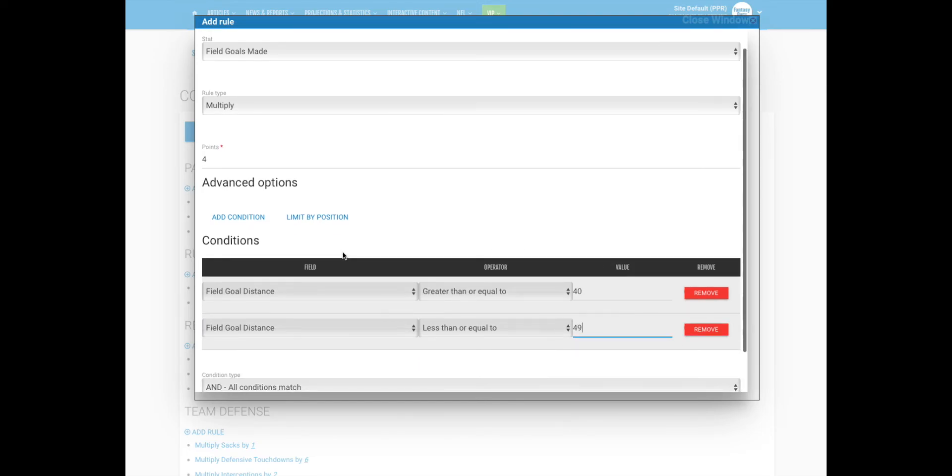
scroll(324, 228, down, 2)
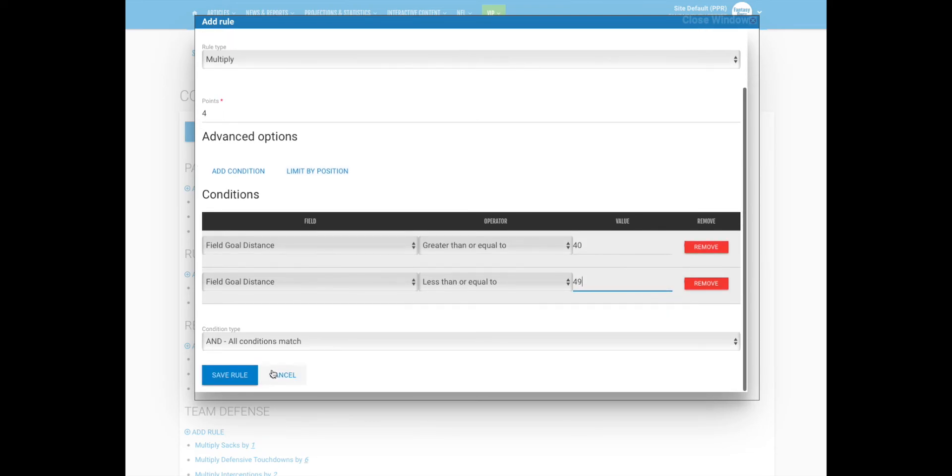
click(246, 374)
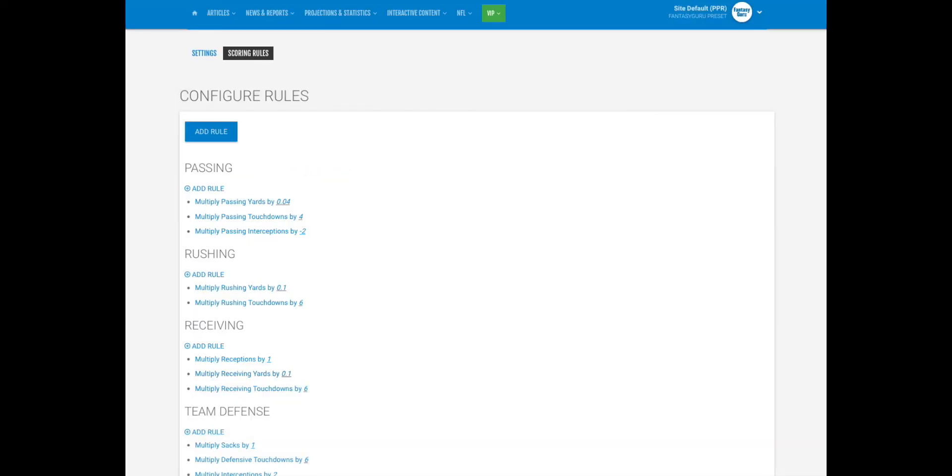
Start another scoring rule that multiplies Field Goals Made by 5 points
scroll(555, 397, down, 1)
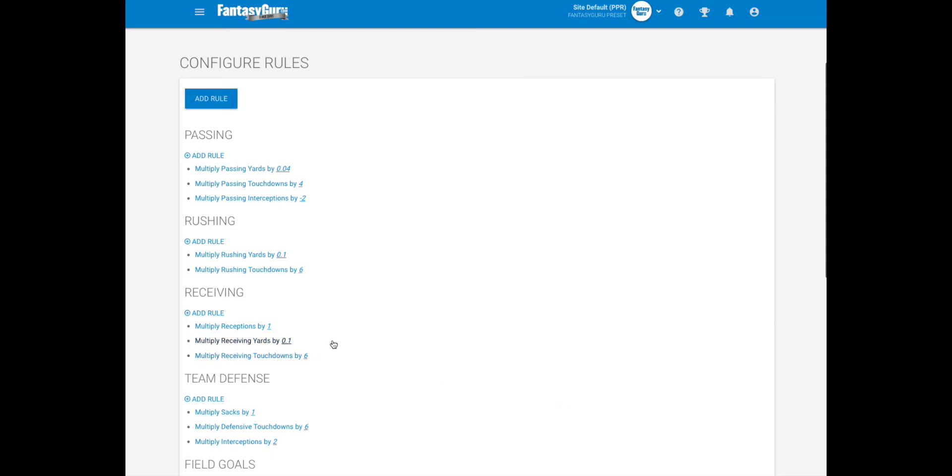
scroll(330, 345, down, 3)
scroll(330, 345, up, 4)
click(203, 106)
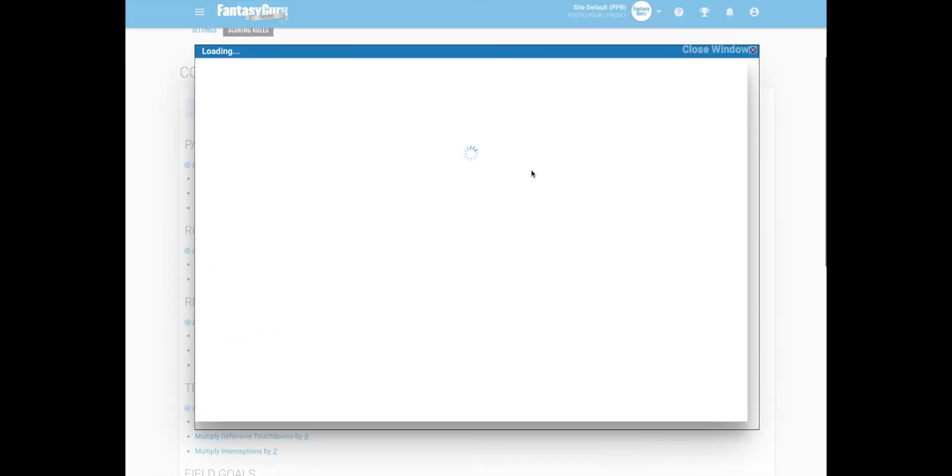
click(270, 102)
scroll(293, 349, down, 5)
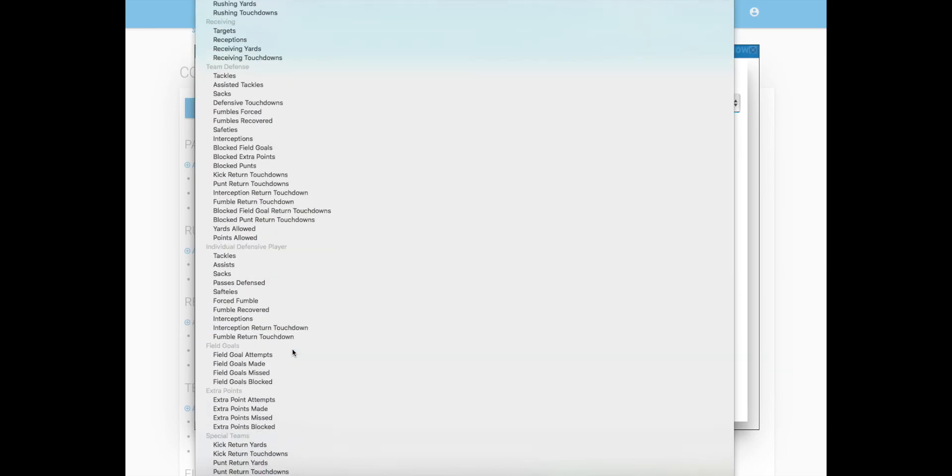
click(293, 364)
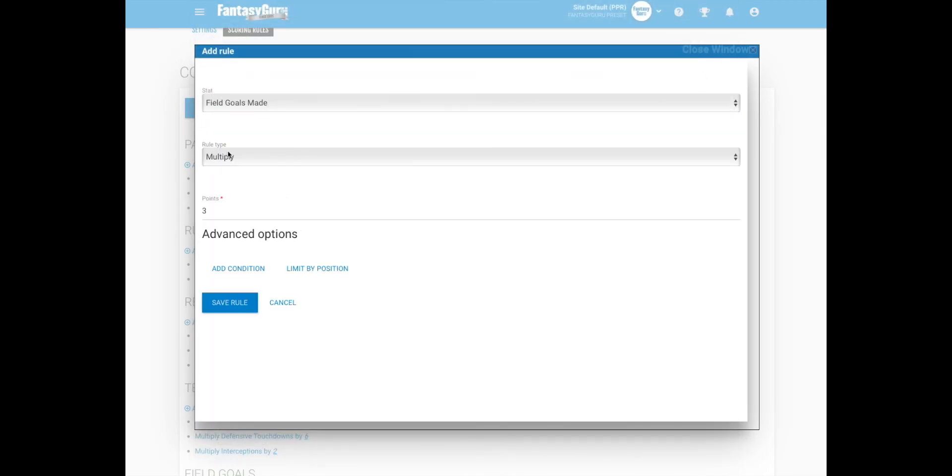
click(215, 212)
key(BackSpace)
text(5)
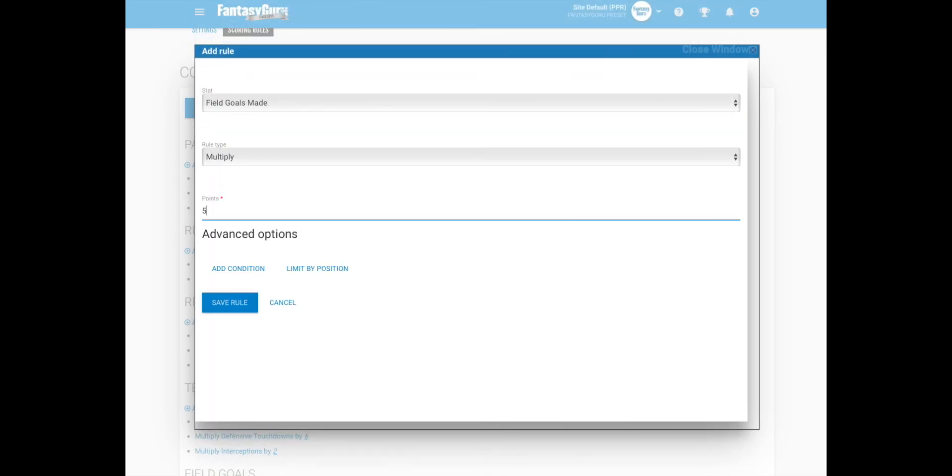
Limit the 5-point rule to a Field Goal Distance greater than or equal to 50 and save it
click(226, 272)
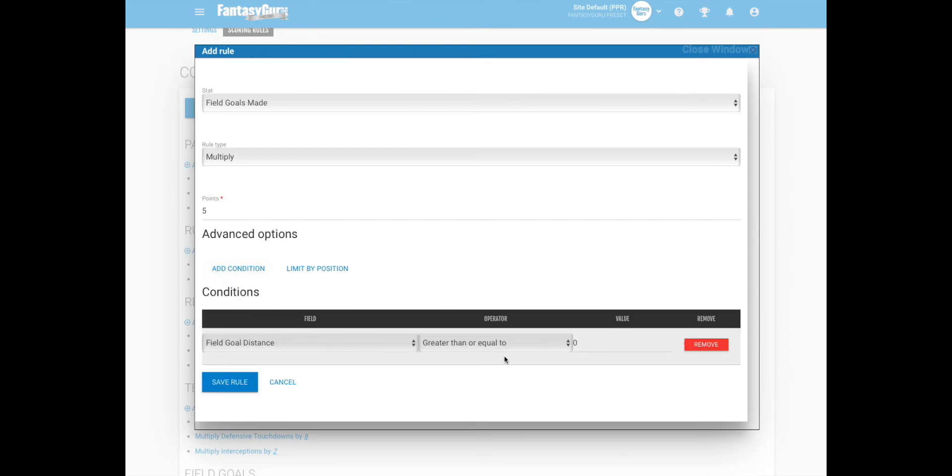
click(627, 346)
key(BackSpace)
text(50)
click(228, 381)
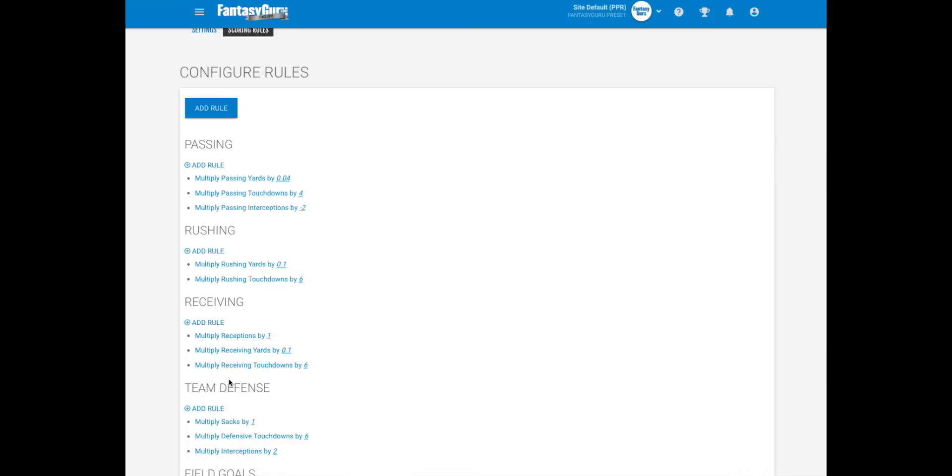
scroll(263, 380, down, 3)
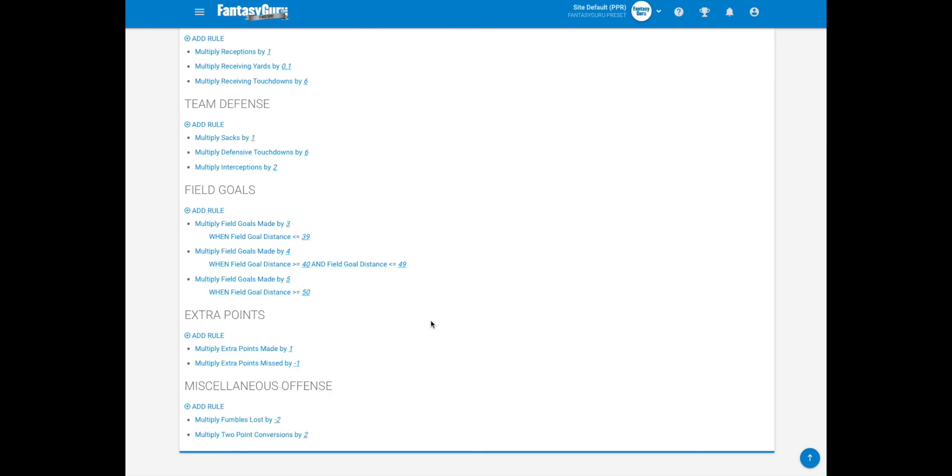
Open the MyGuru scoring systems and preview the full rules of the Blood Sugar Foles Magik custom scoring system
scroll(424, 320, up, 8)
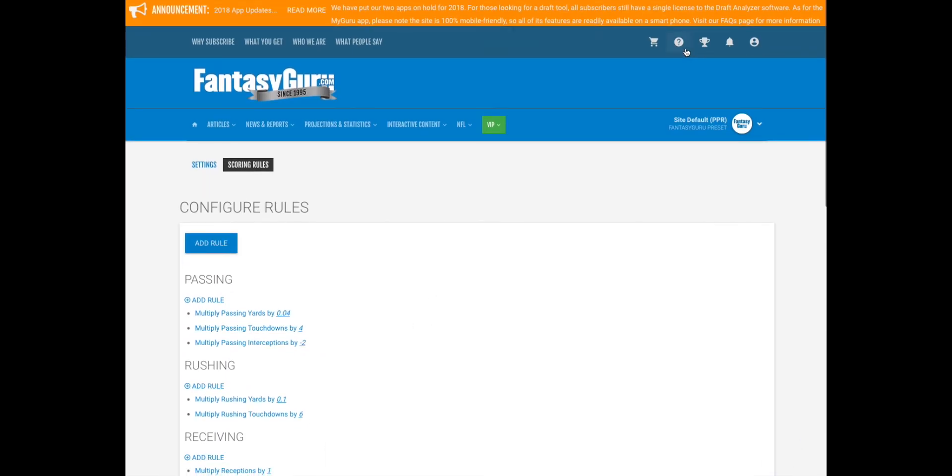
click(701, 44)
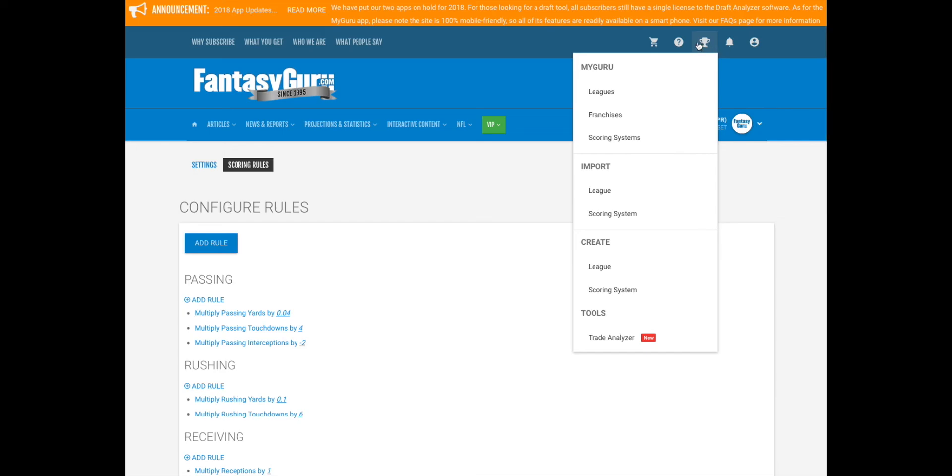
click(624, 138)
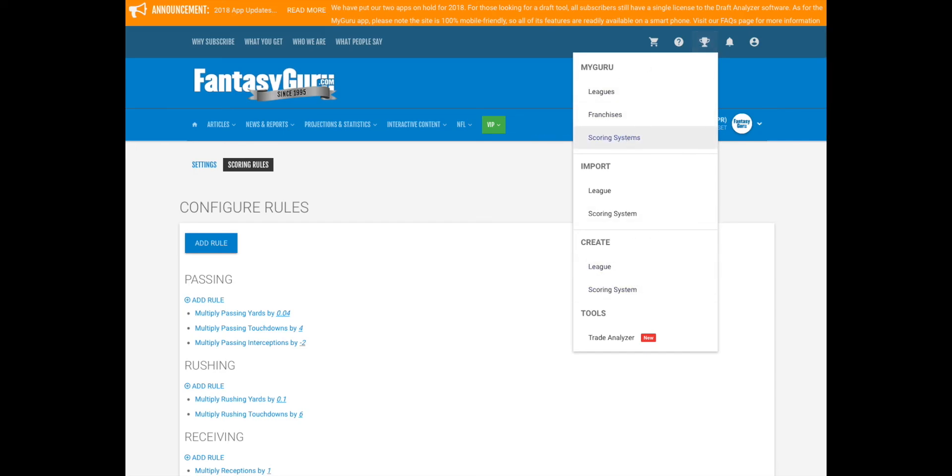
scroll(492, 258, down, 2)
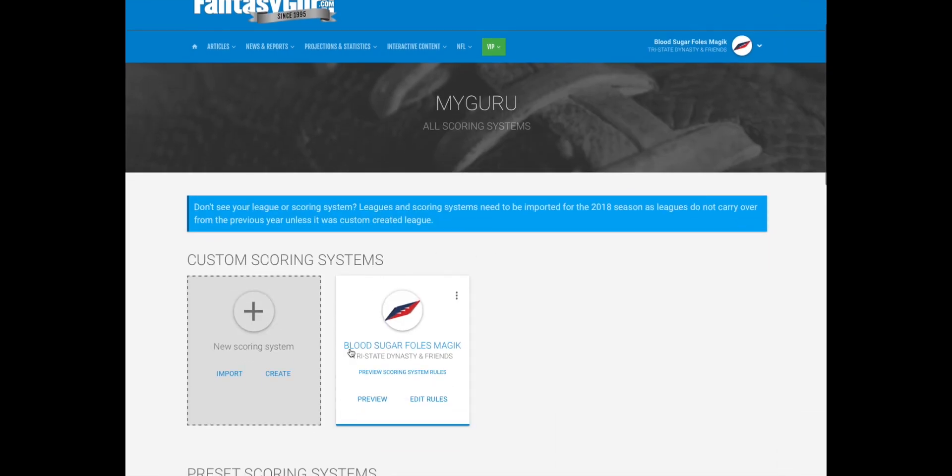
click(369, 400)
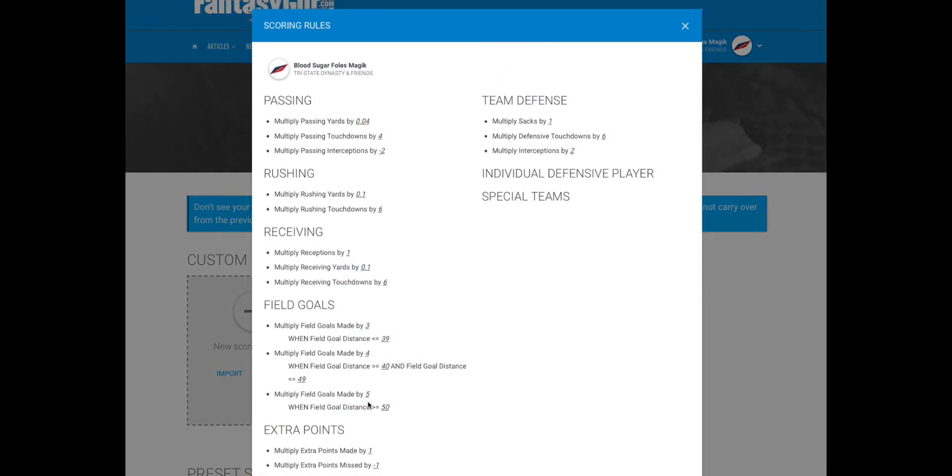
scroll(465, 167, down, 2)
scroll(464, 167, up, 2)
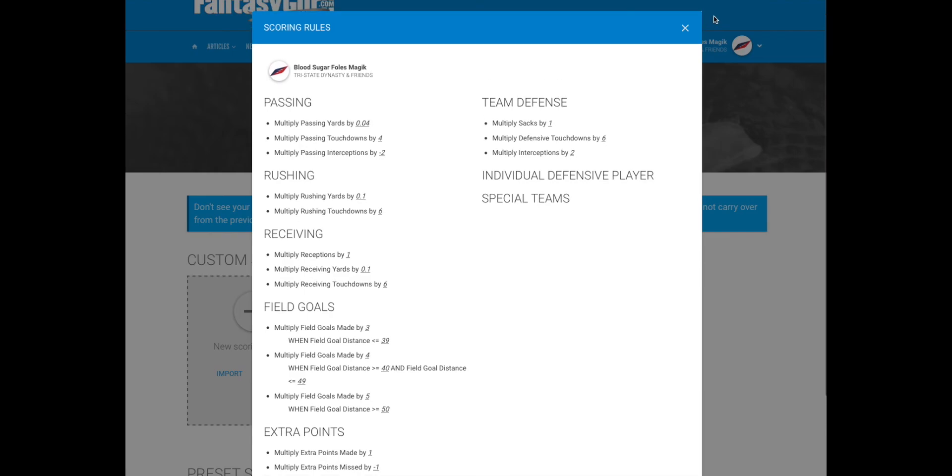
click(688, 31)
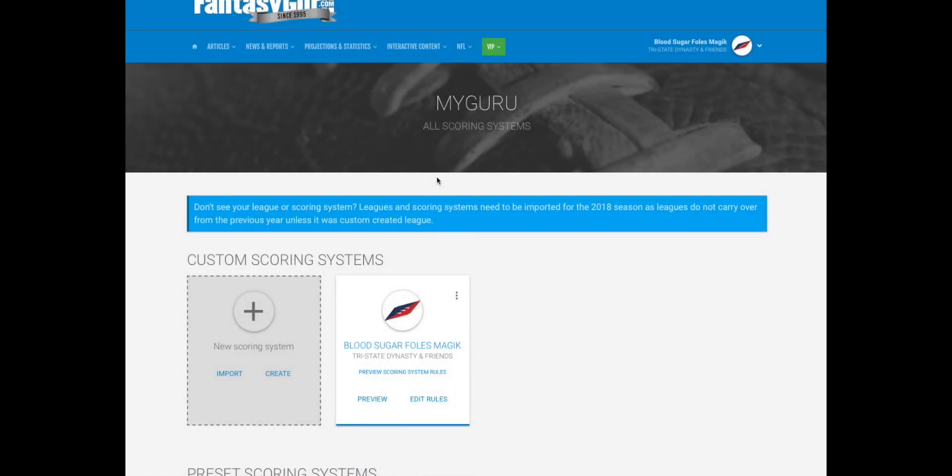
Look over the available options for the Blood Sugar Foles Magik custom scoring system without choosing any
click(456, 296)
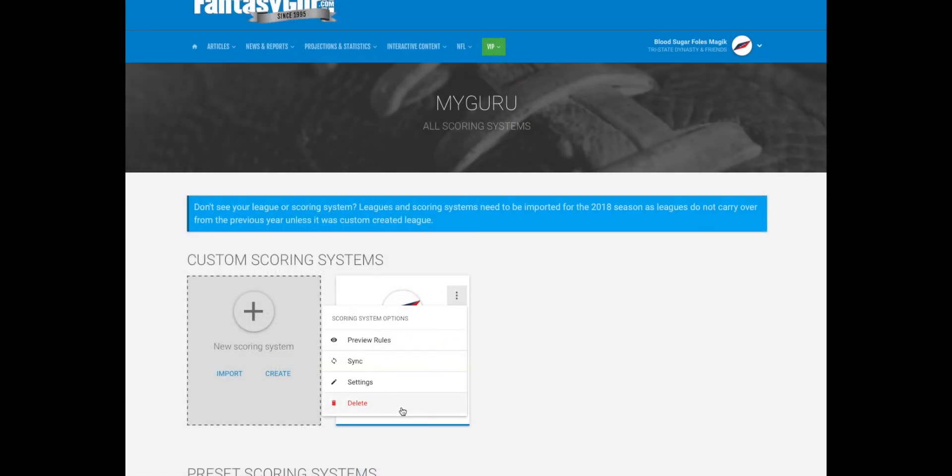
click(610, 334)
Review the system, bugs/issues and new feature notices in the alert center, and close it
scroll(529, 328, up, 3)
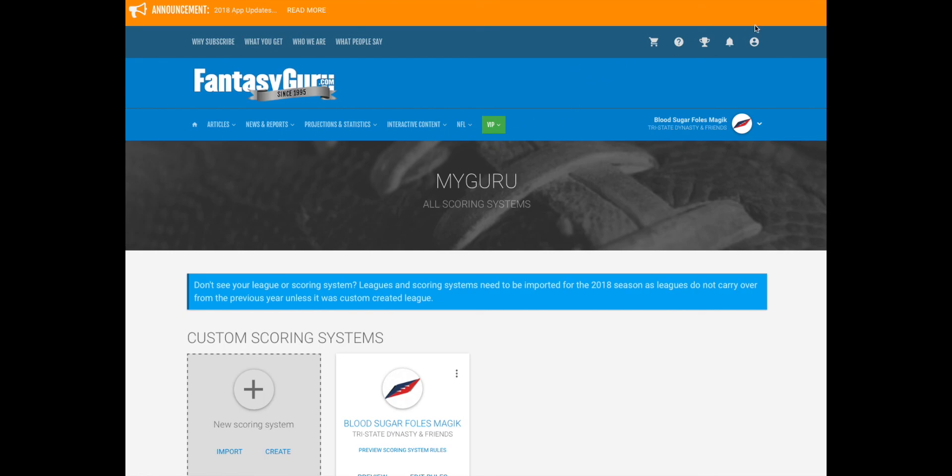
click(731, 44)
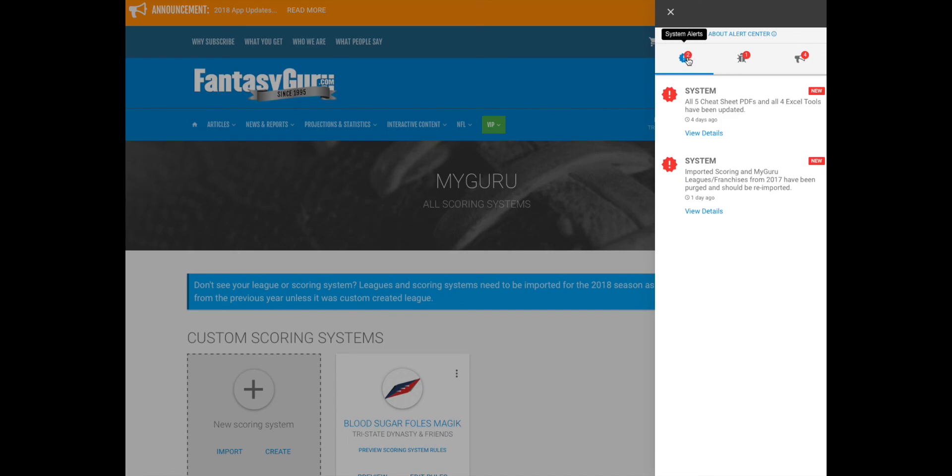
click(742, 59)
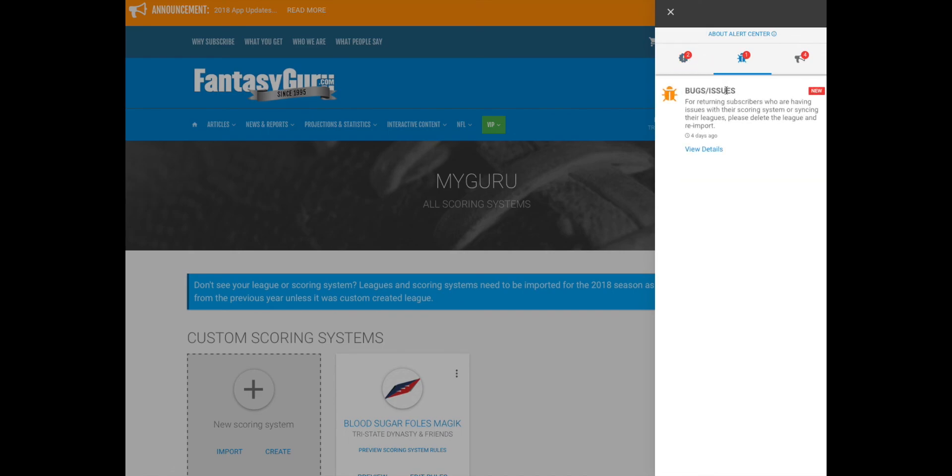
click(800, 60)
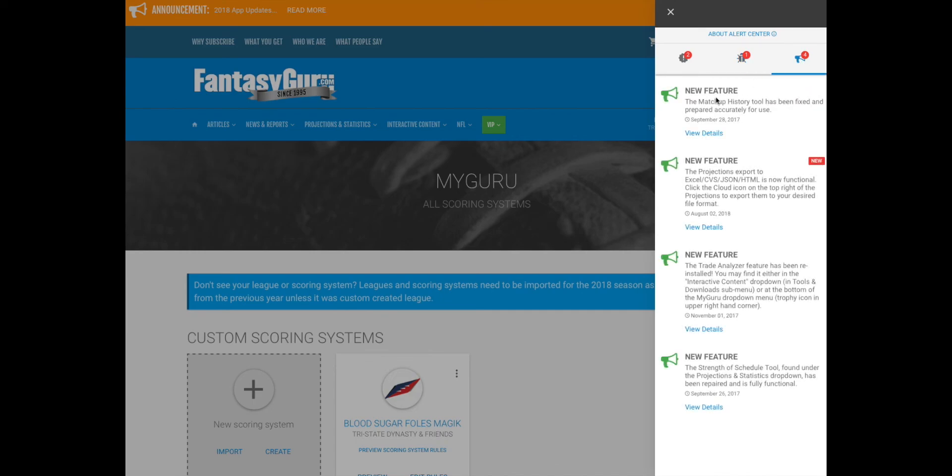
click(670, 12)
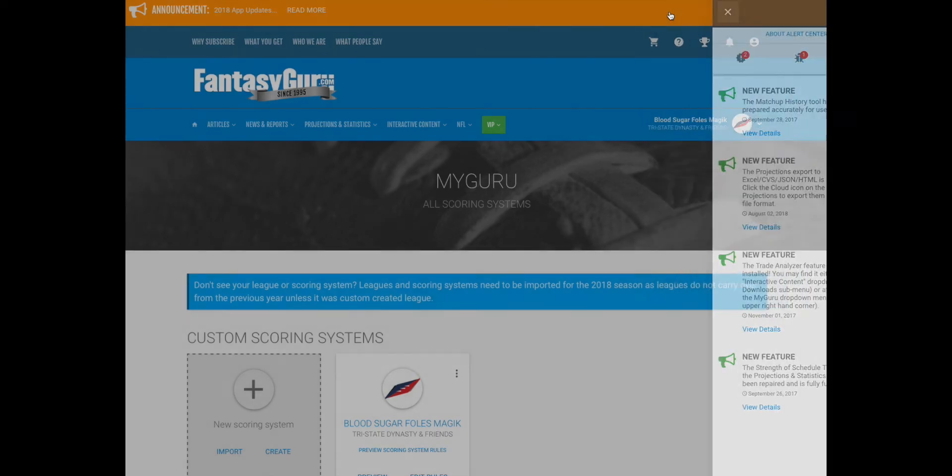